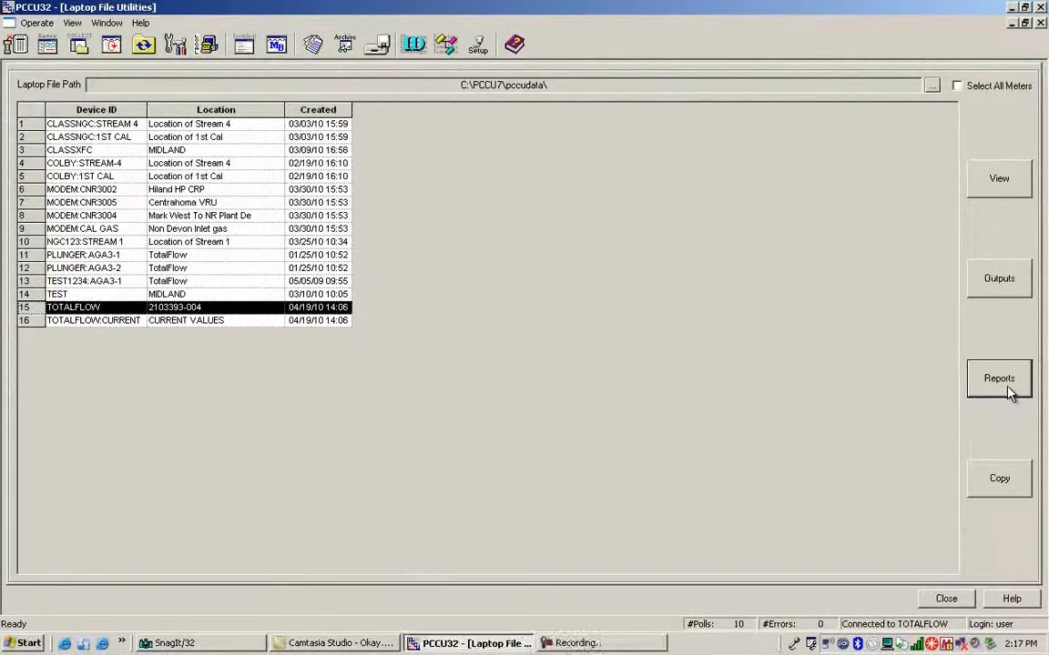
- Open the reports for the selected TOTALFLOW device and preview the FCU Characteristic Report instead of the Missing Data Report
click(1008, 393)
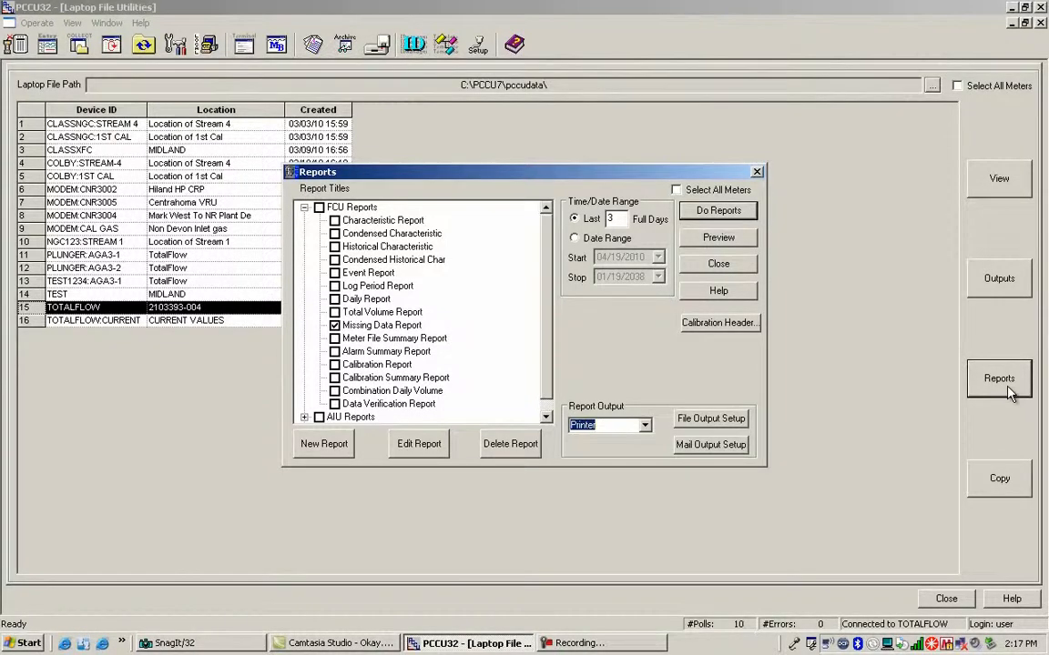
click(304, 208)
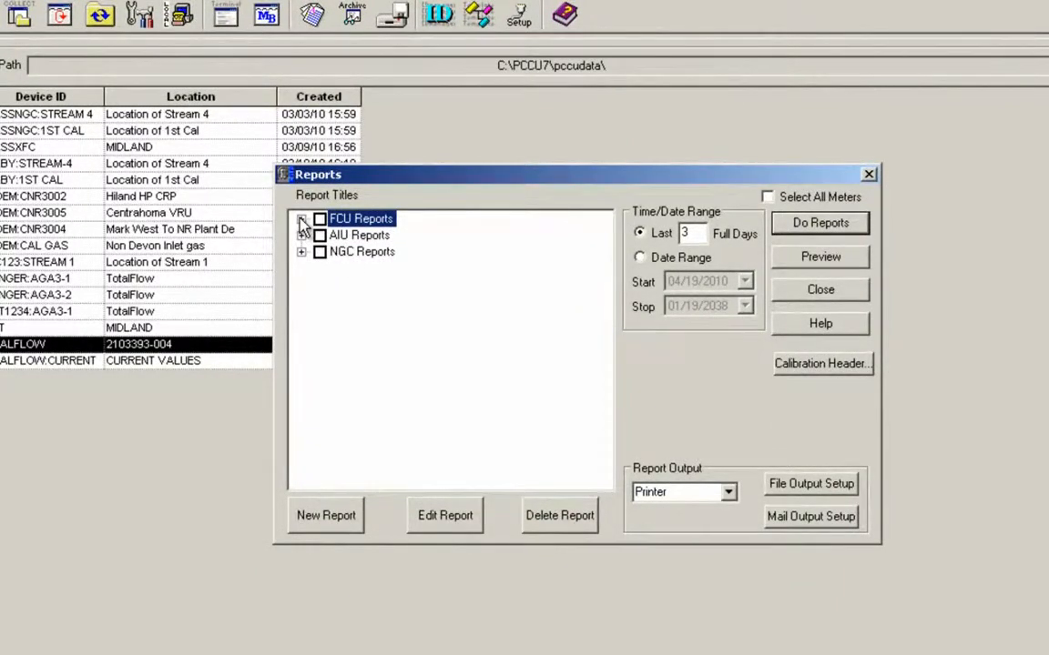
click(301, 222)
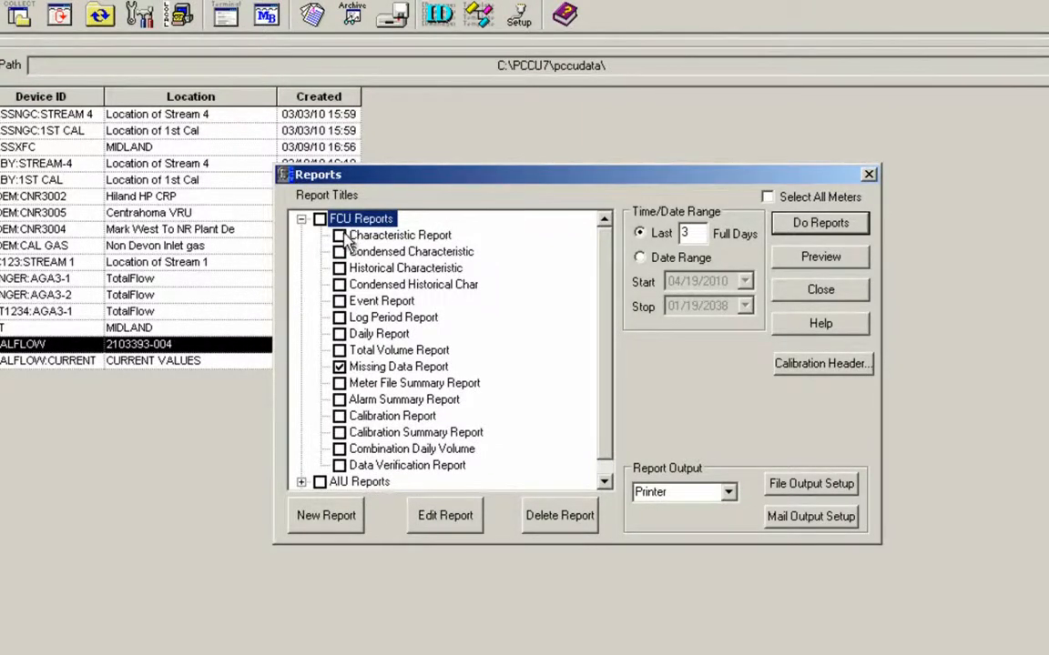
click(338, 368)
click(340, 235)
click(806, 259)
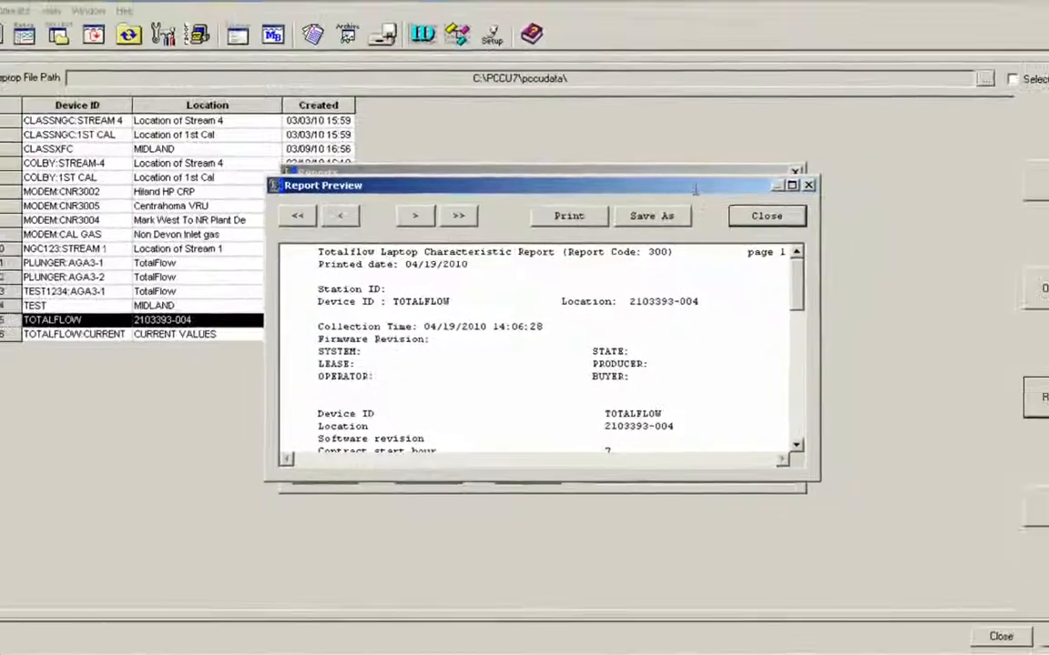
- Read through the Characteristic Report in the enlarged preview, check its save options without saving, and close the preview
double_click(699, 189)
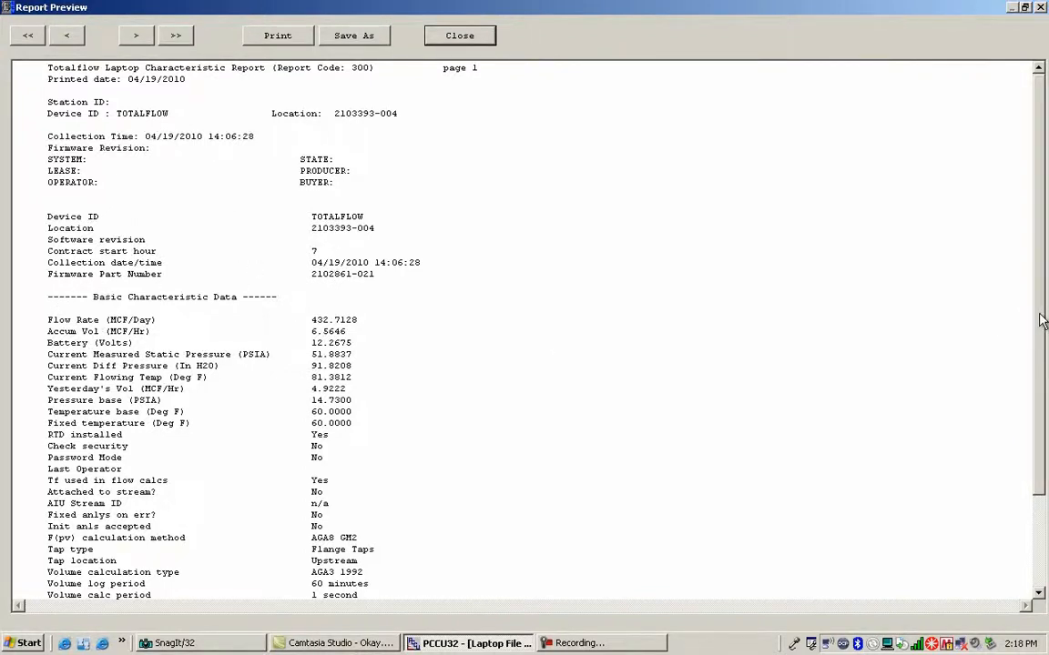
scroll(1043, 320, down, 4)
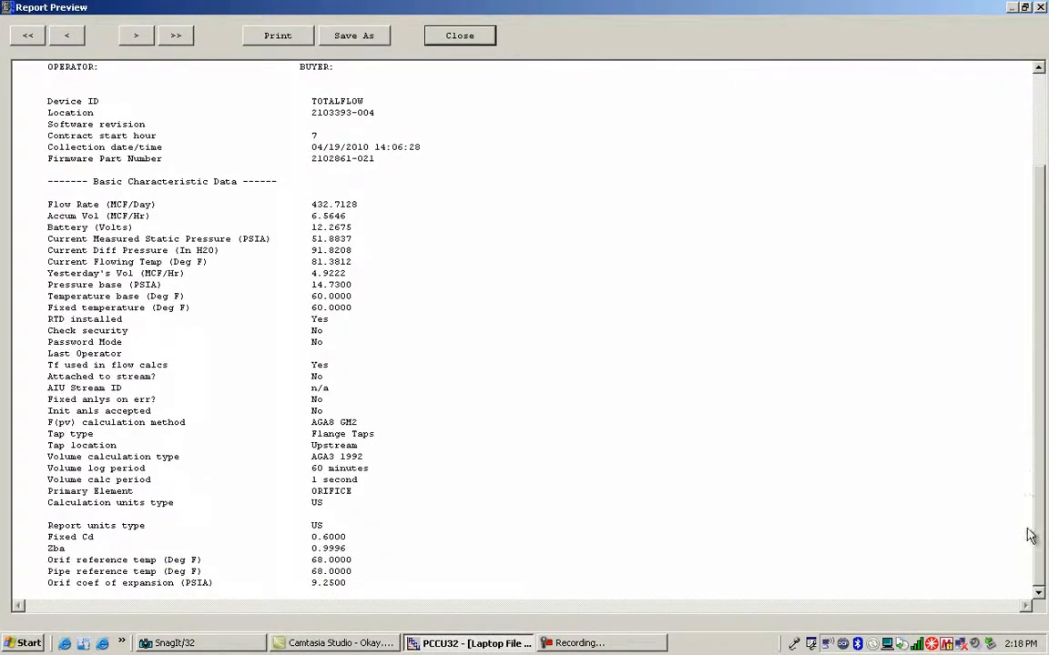
scroll(1033, 473, up, 4)
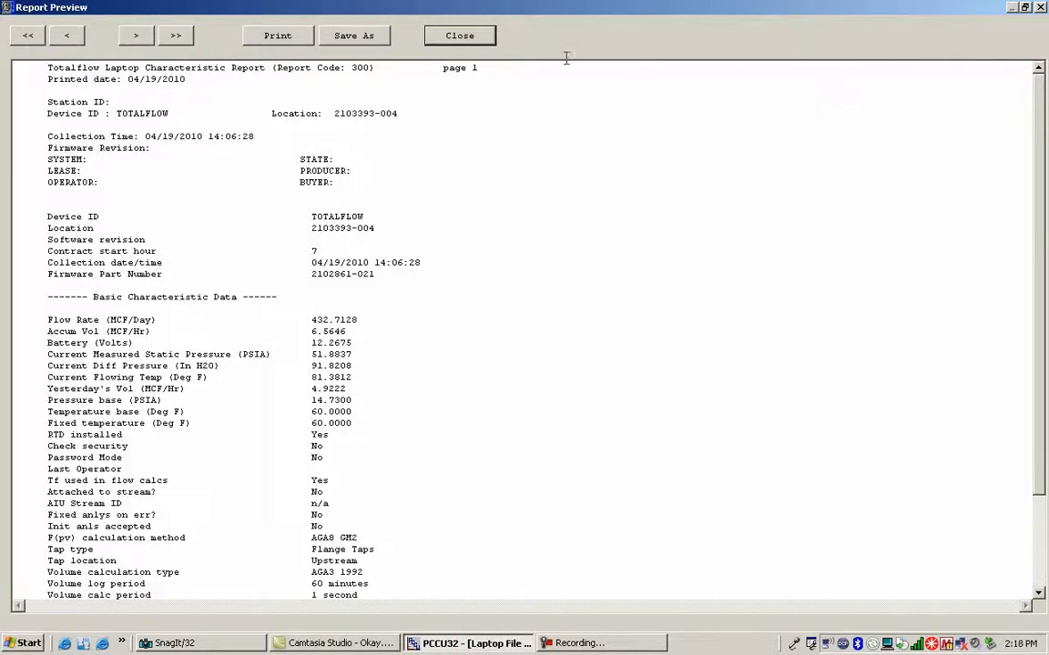
click(352, 37)
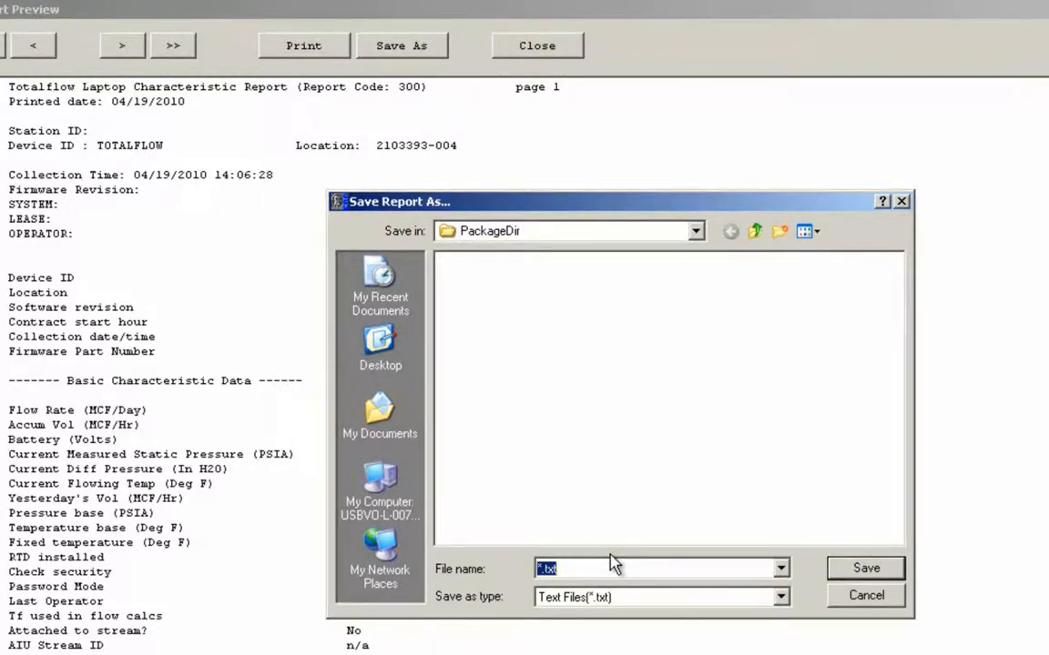
click(876, 597)
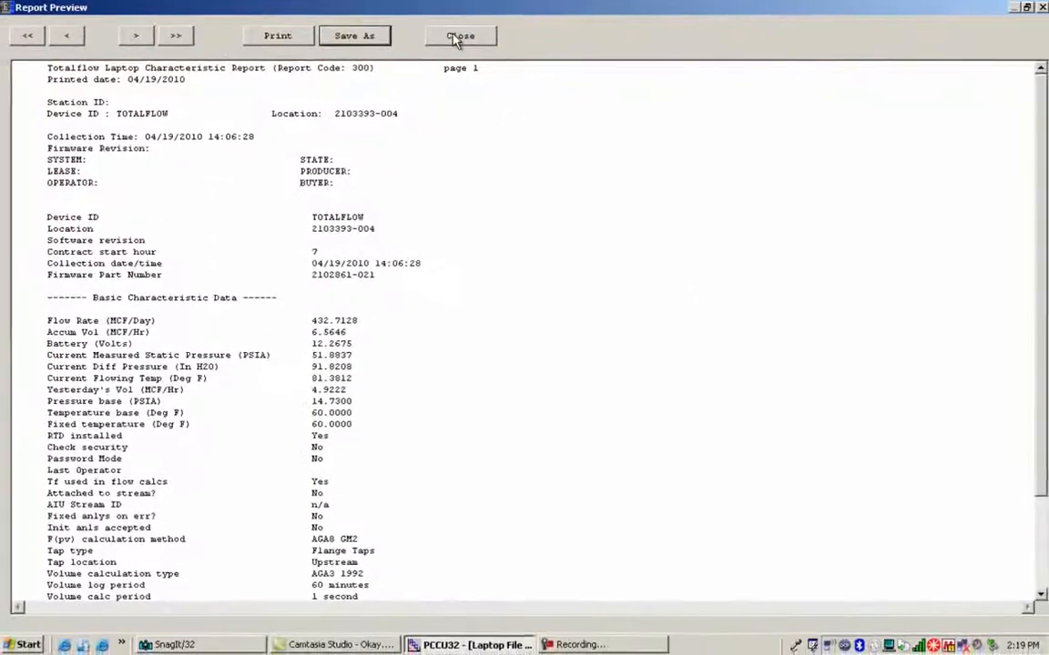
click(537, 45)
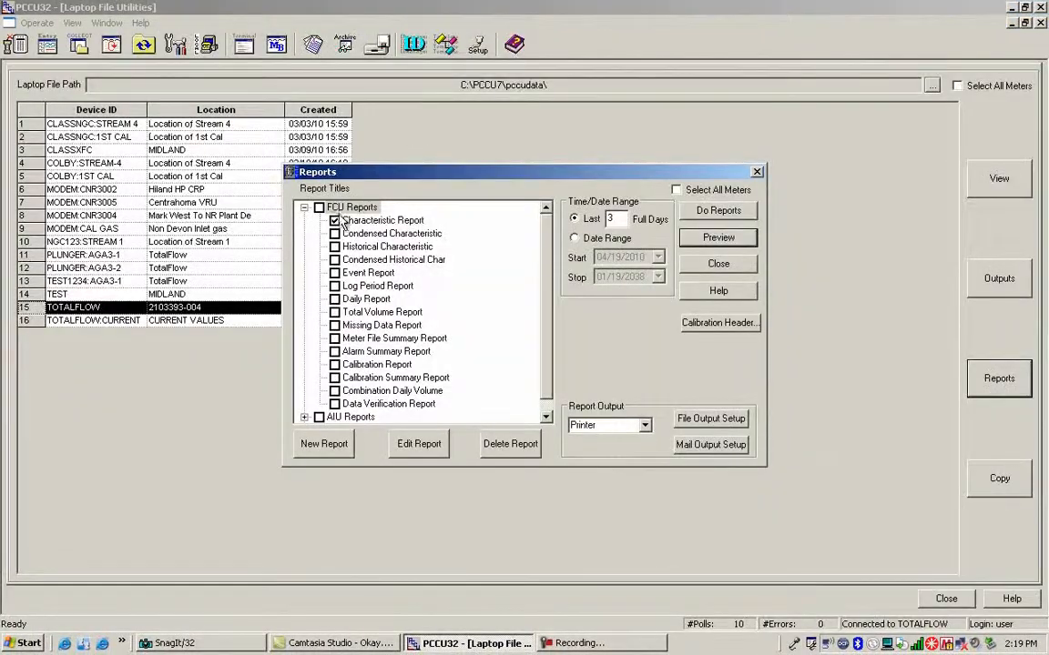
- Select the Log Period Report in place of the Characteristic Report, view its enlarged preview, and close it
click(335, 221)
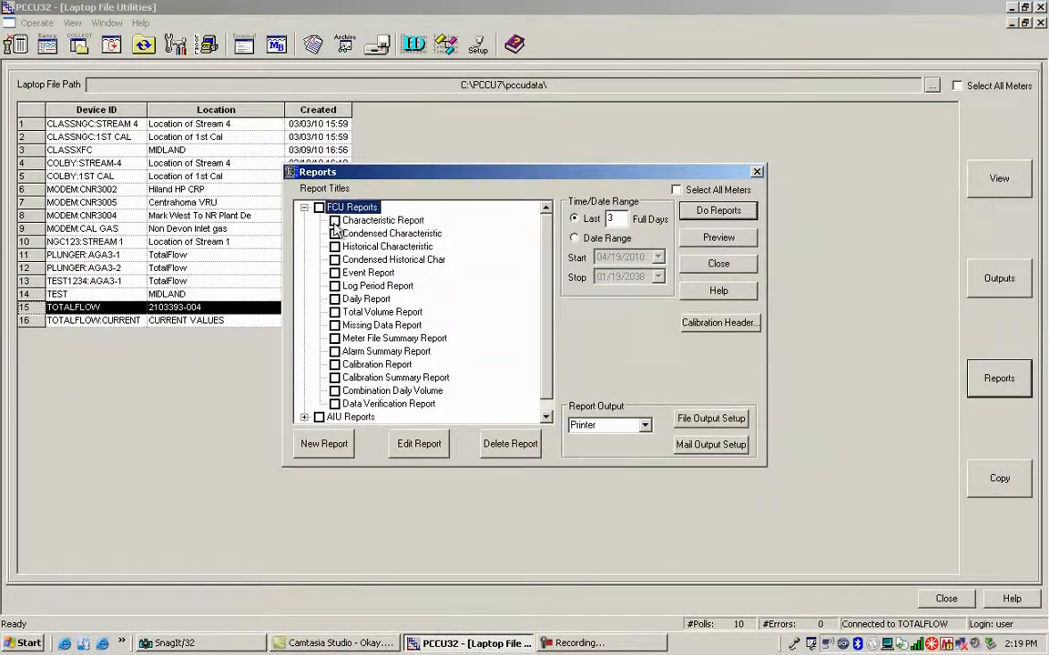
click(335, 285)
click(714, 241)
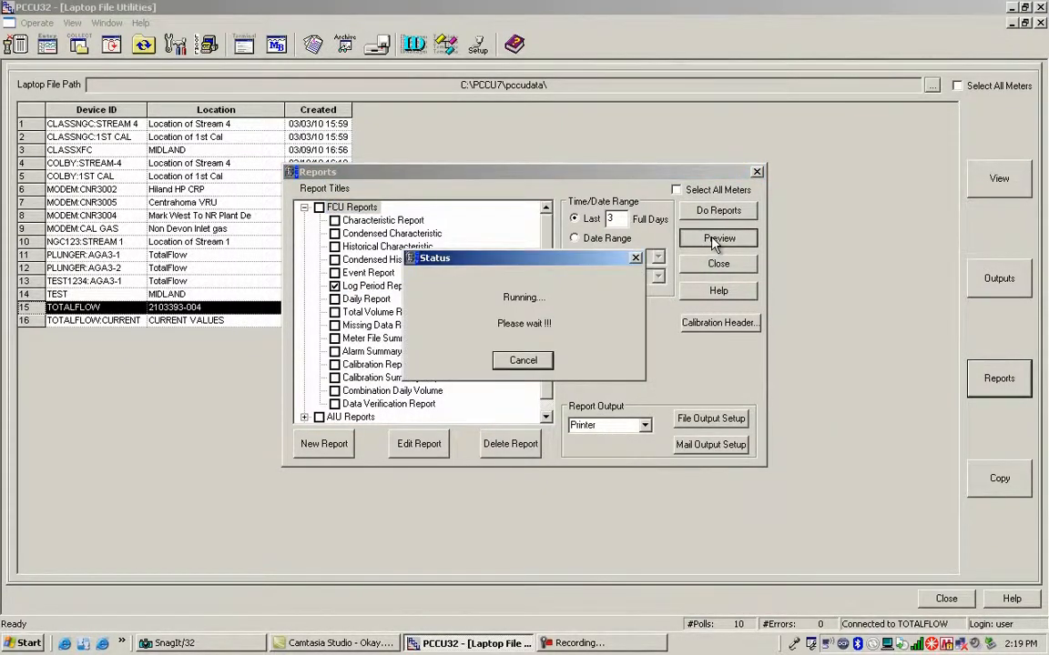
double_click(650, 185)
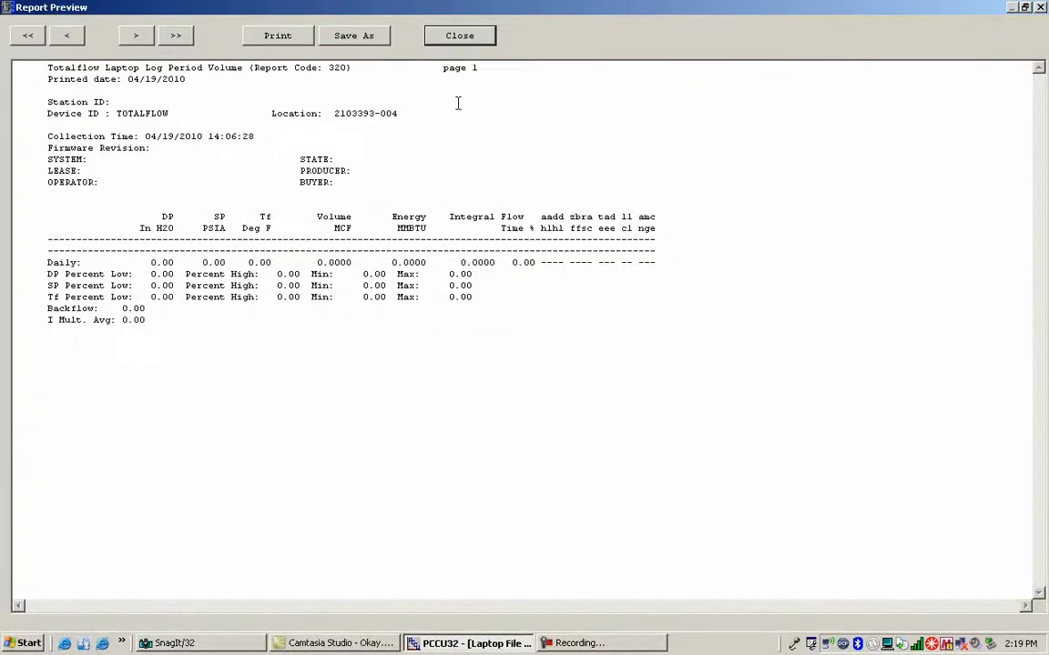
click(466, 48)
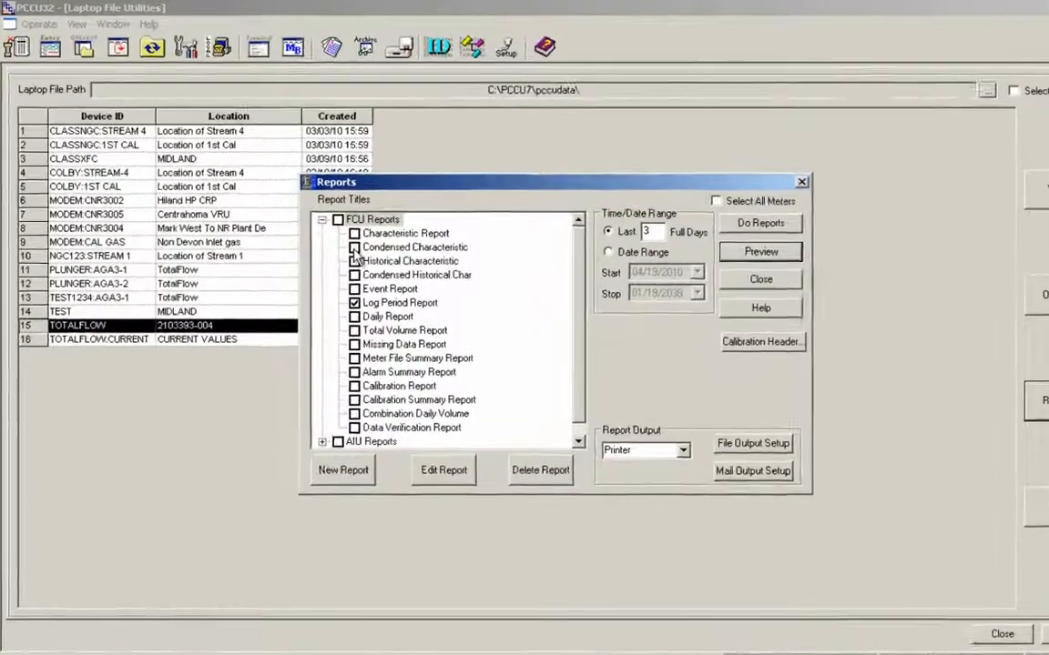
- Add the Condensed Characteristic, Historical Characteristic, Condensed Historical Char, Total Volume and Missing Data reports to the selection
click(354, 248)
click(354, 261)
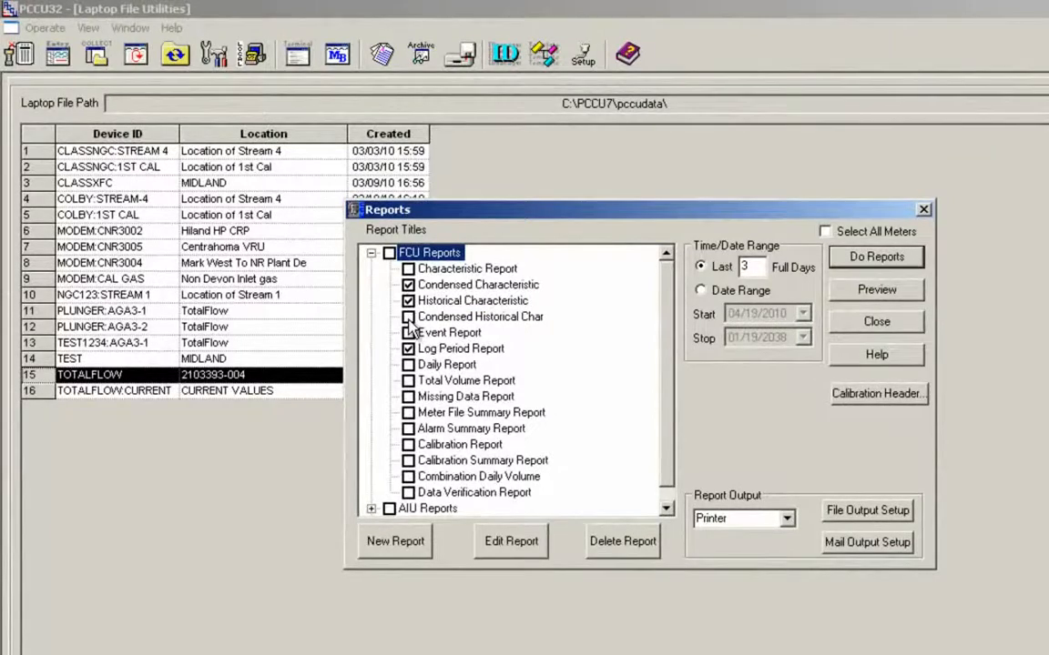
click(408, 318)
click(408, 382)
click(407, 397)
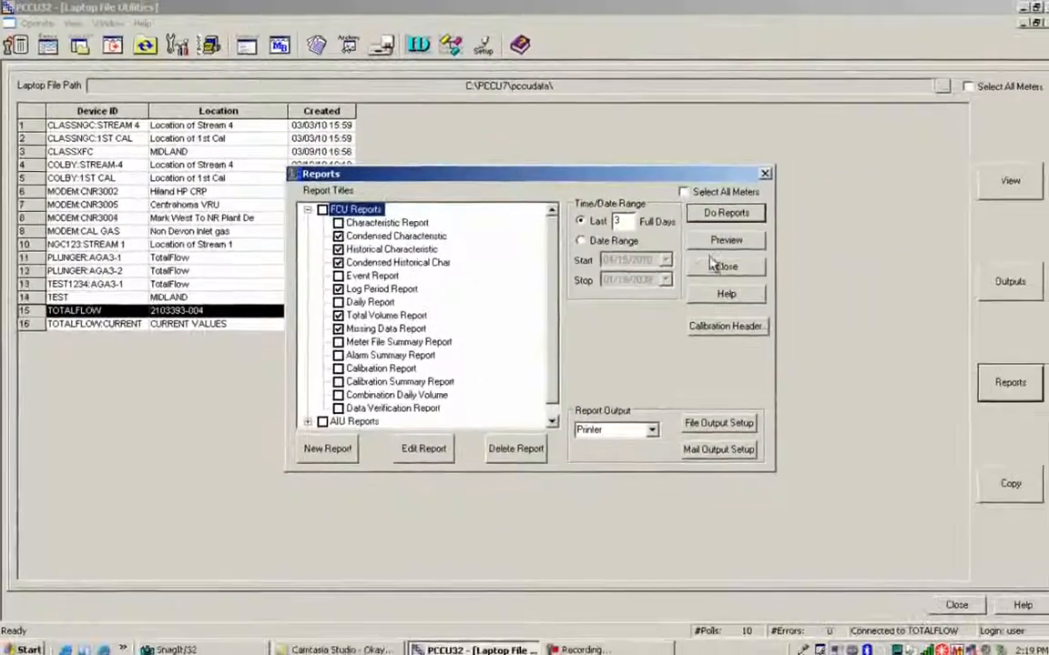
- Preview the selected reports together, page through them in the enlarged preview, and close it
click(728, 245)
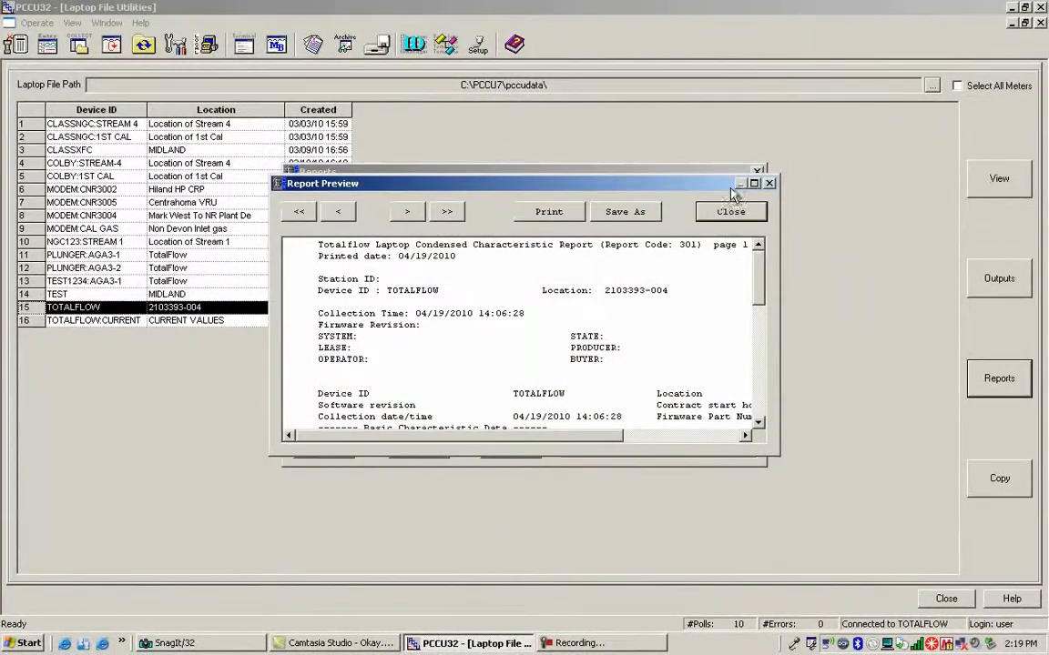
double_click(711, 181)
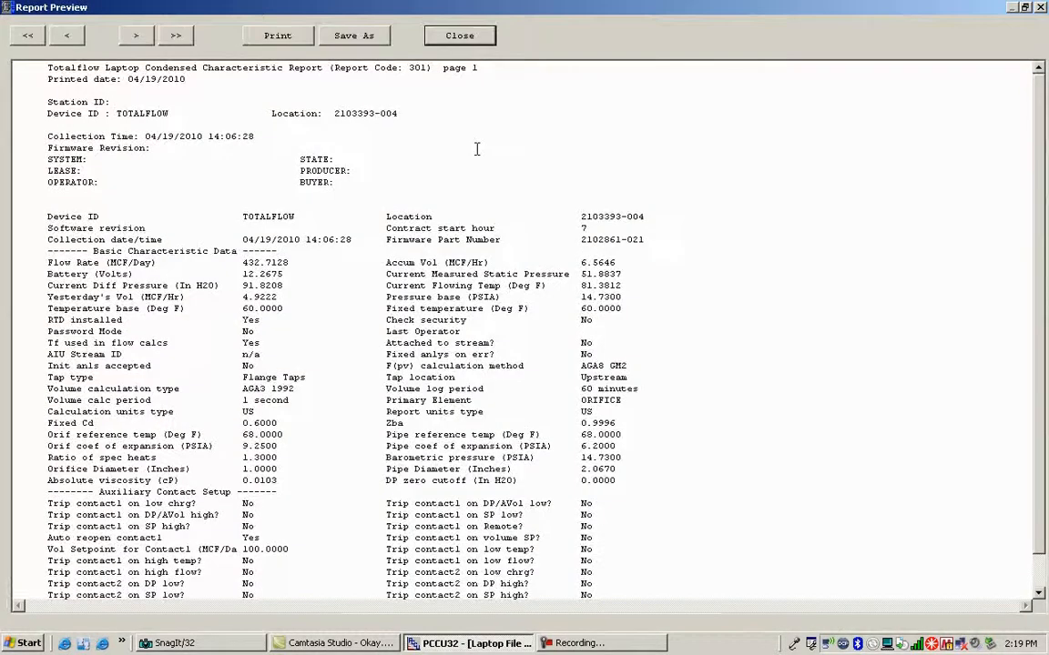
click(136, 36)
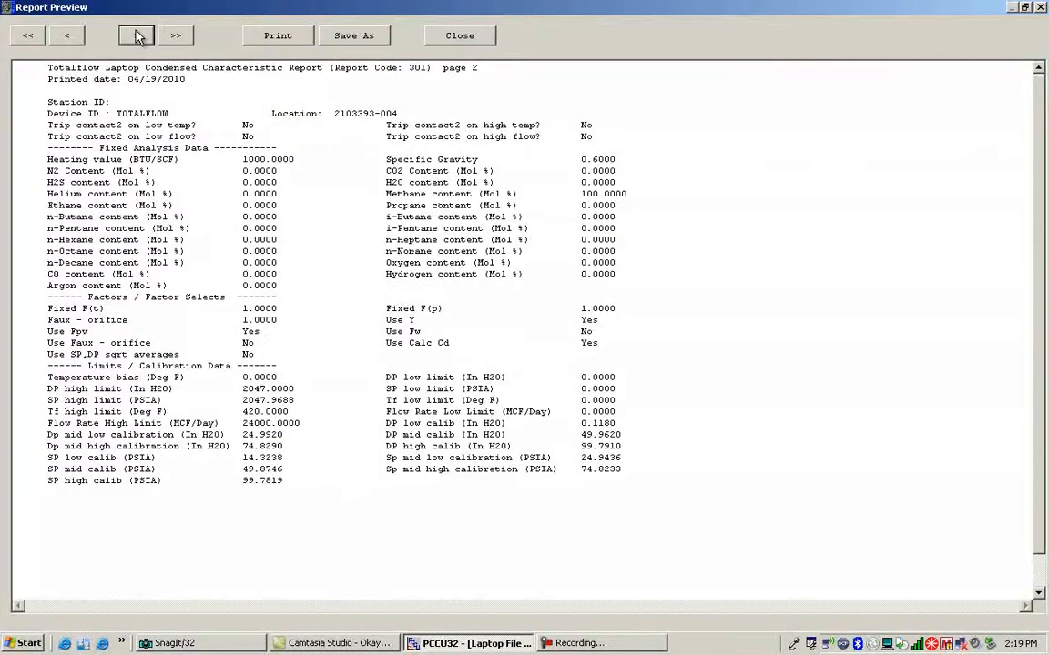
click(136, 35)
click(136, 36)
click(135, 36)
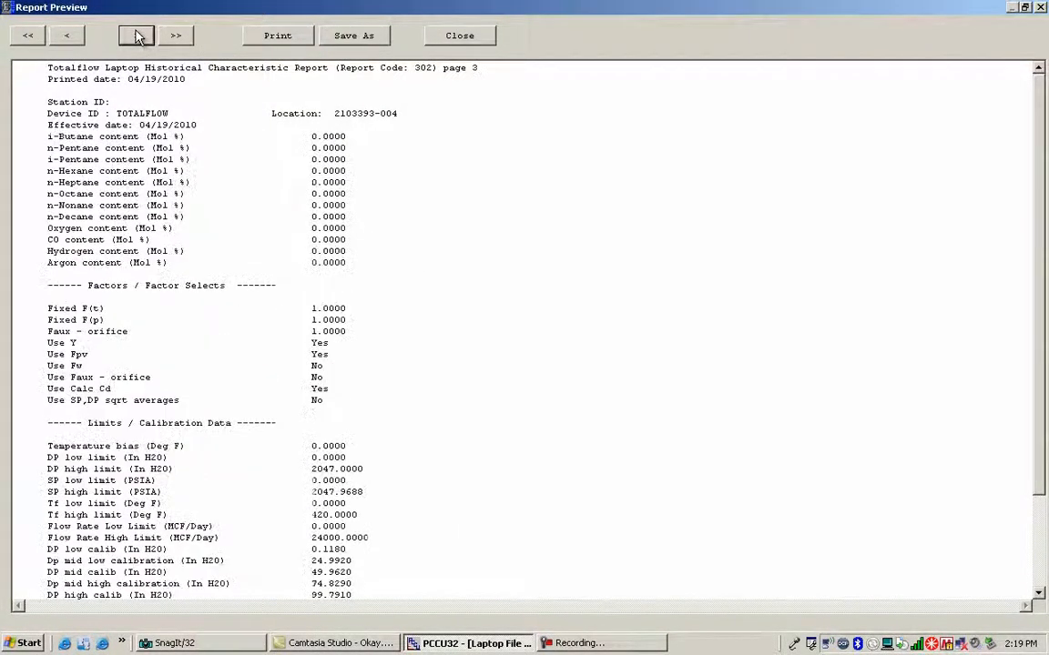
click(136, 35)
click(135, 36)
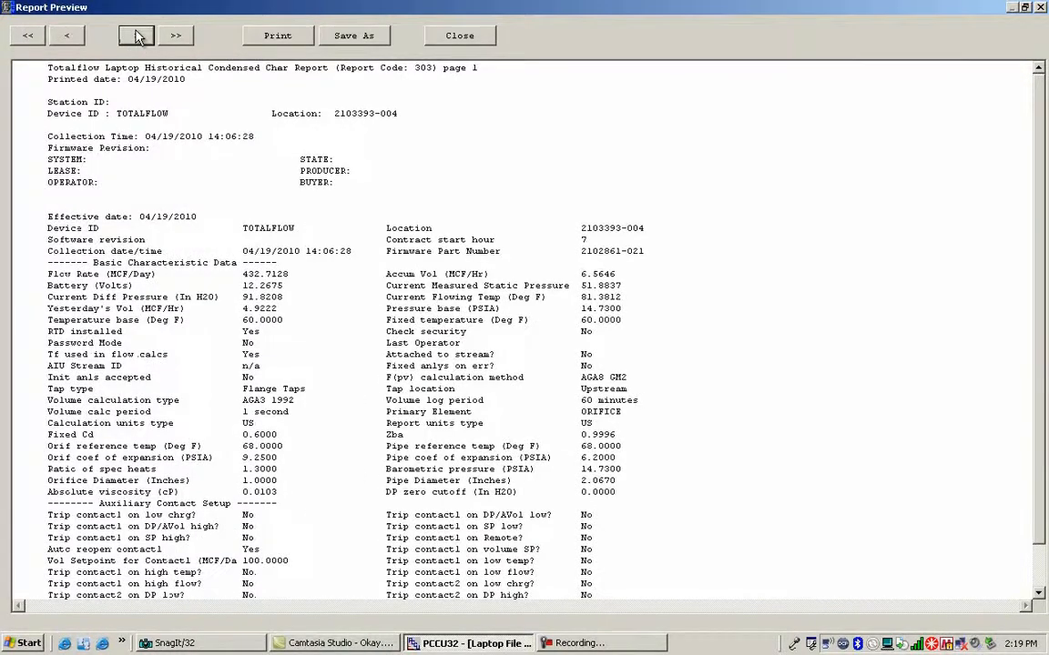
click(135, 36)
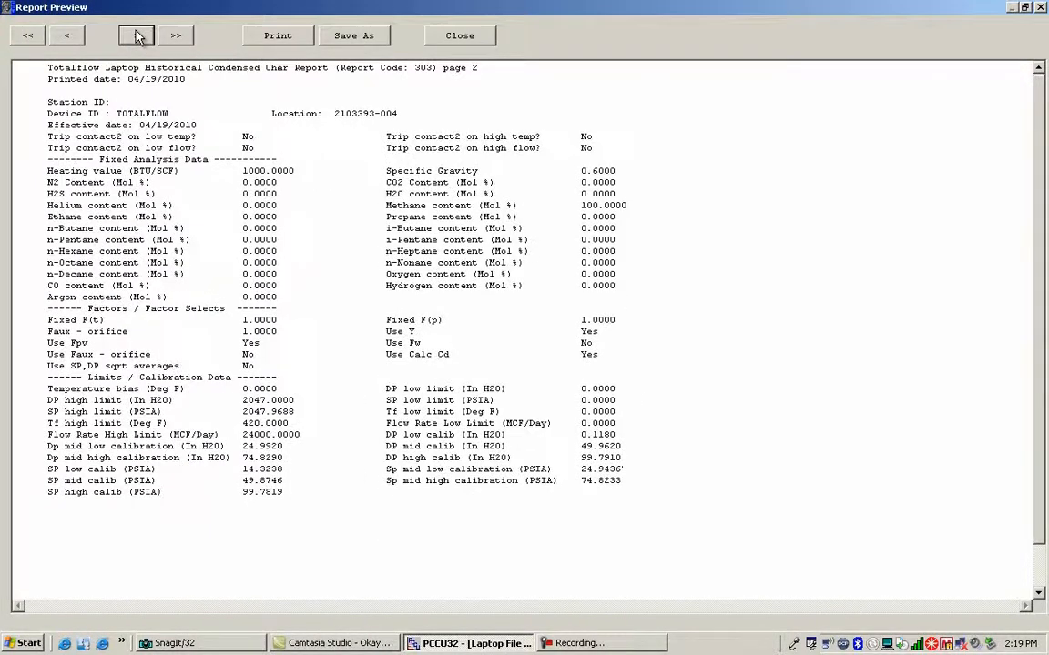
click(480, 41)
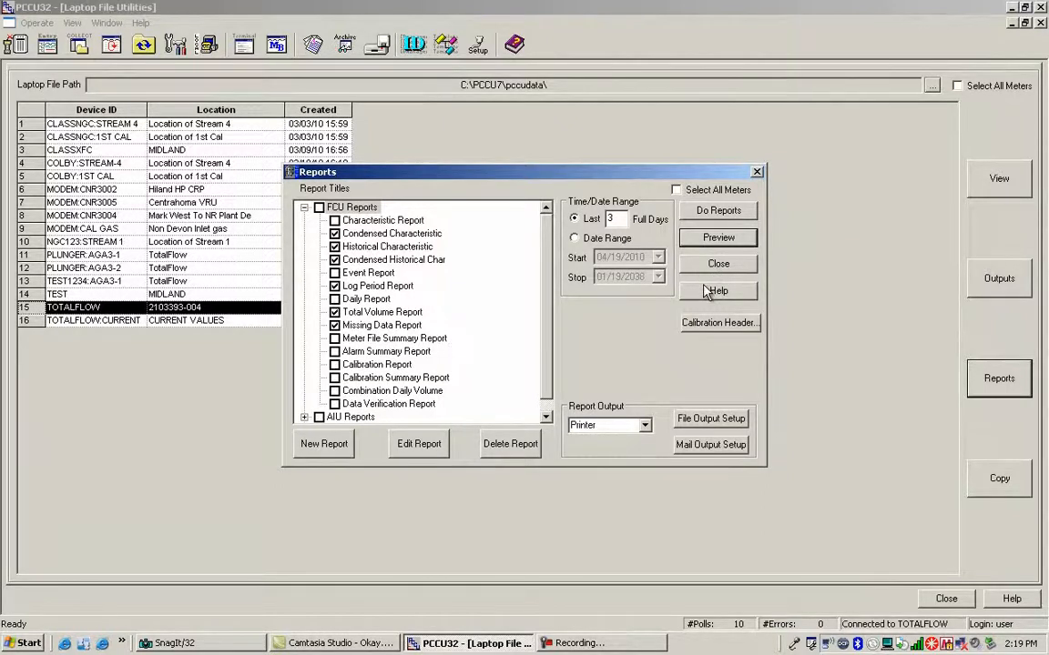
- View the calibration report header text and leave it without making changes
click(708, 330)
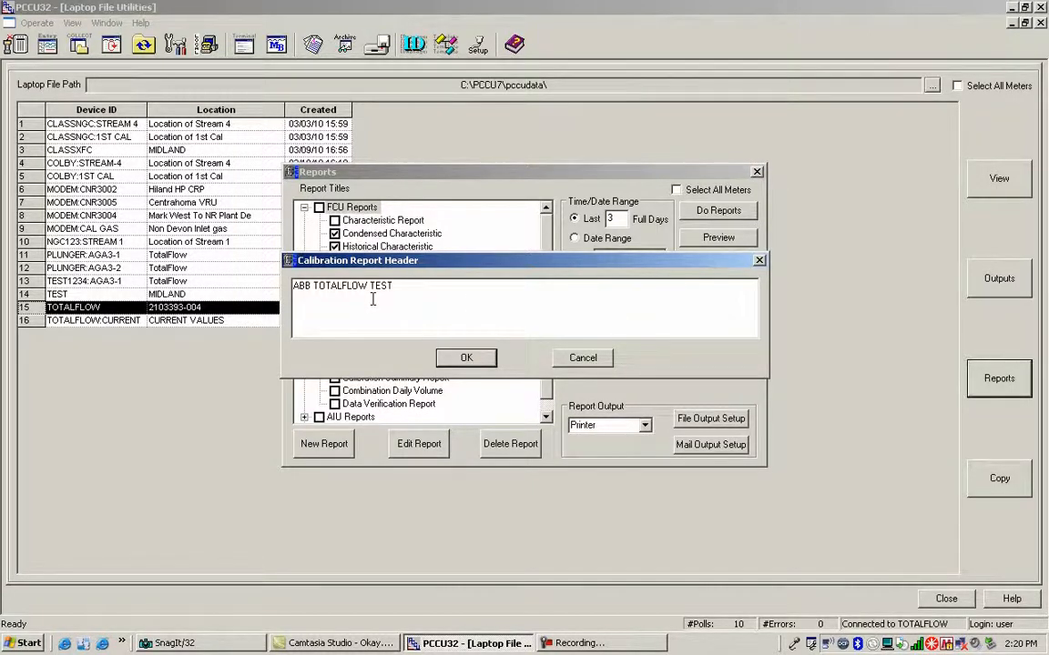
click(561, 357)
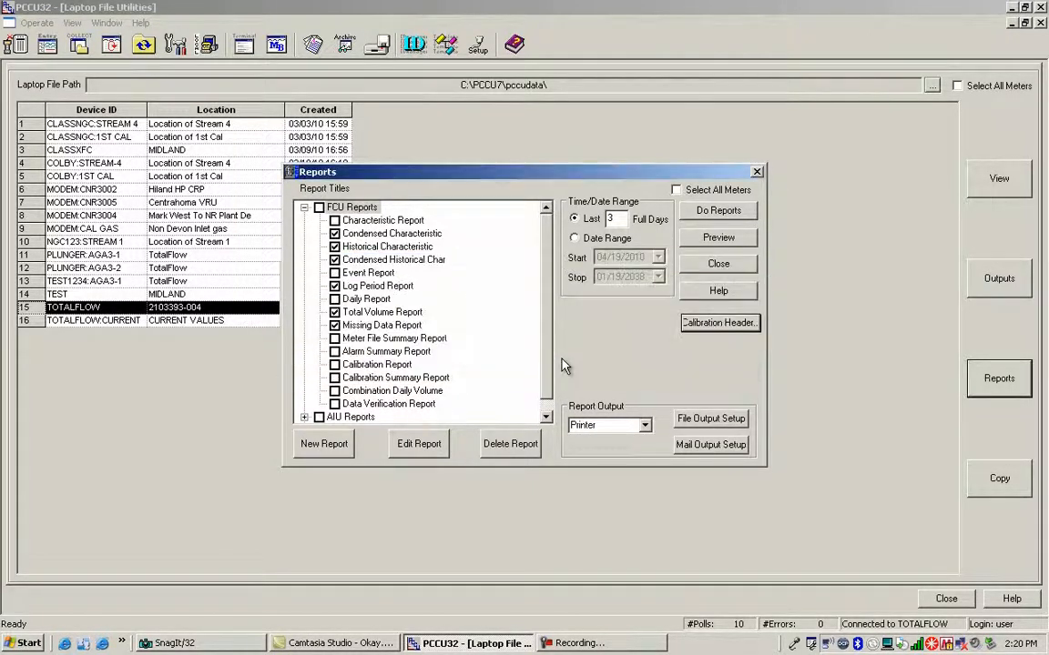
- Set the report output to Mail and accept the existing email output setup
click(645, 428)
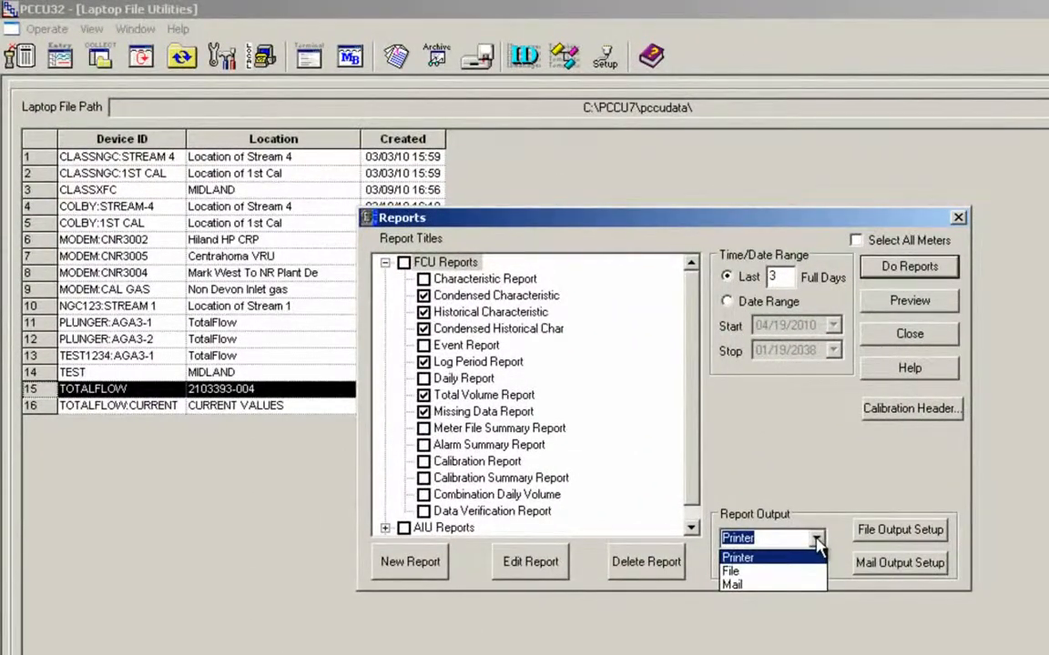
click(800, 585)
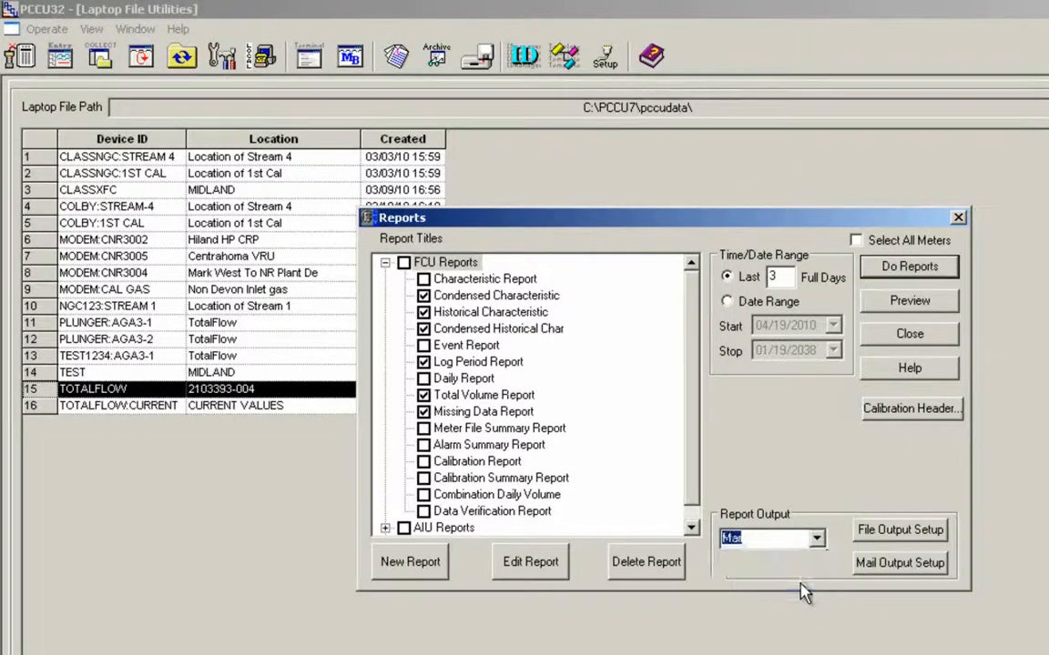
click(883, 568)
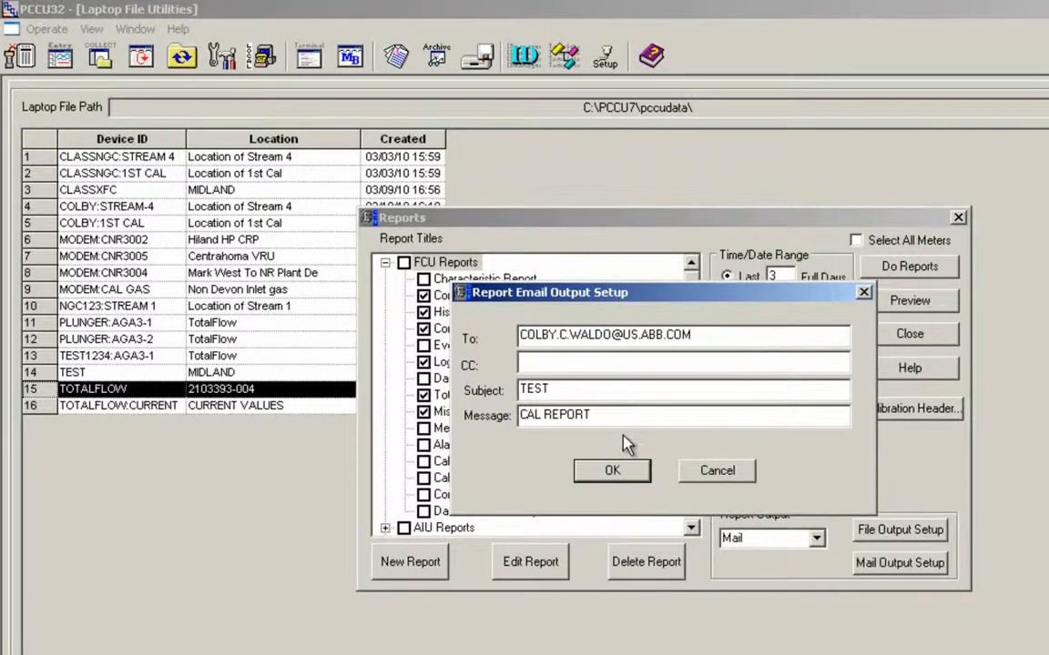
click(613, 470)
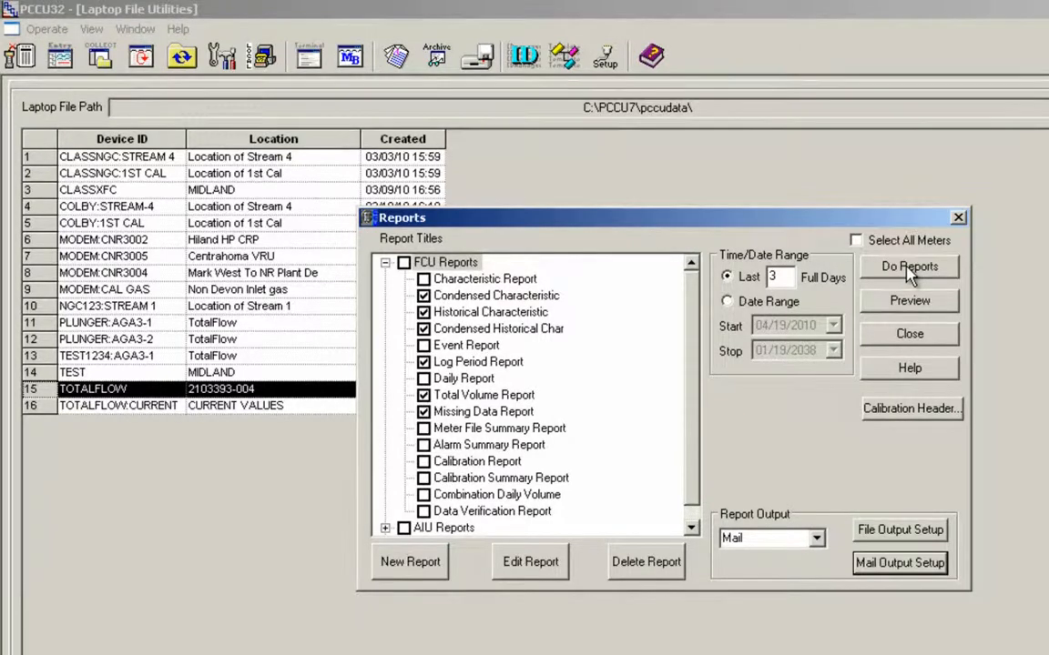
- Set the report output to File with C:\PCCU7\rptoutput\TEST123 as the output file
click(815, 538)
click(765, 571)
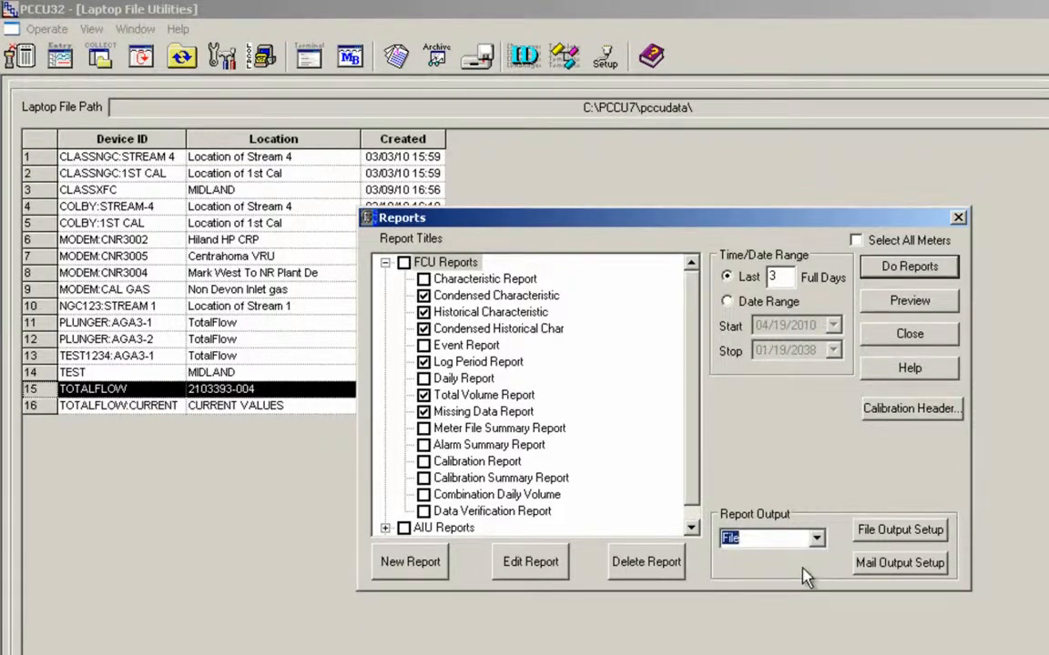
click(883, 532)
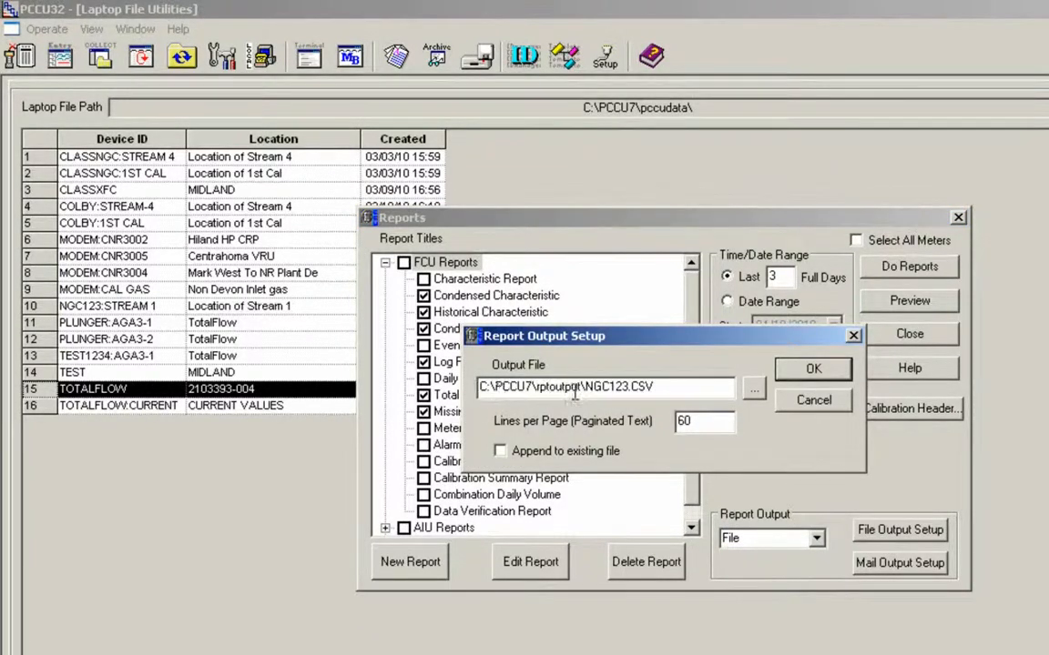
click(667, 390)
key(BackSpace)
key(BackSpace)
key(BackSpace)
key(BackSpace)
key(BackSpace)
key(BackSpace)
key(BackSpace)
key(BackSpace)
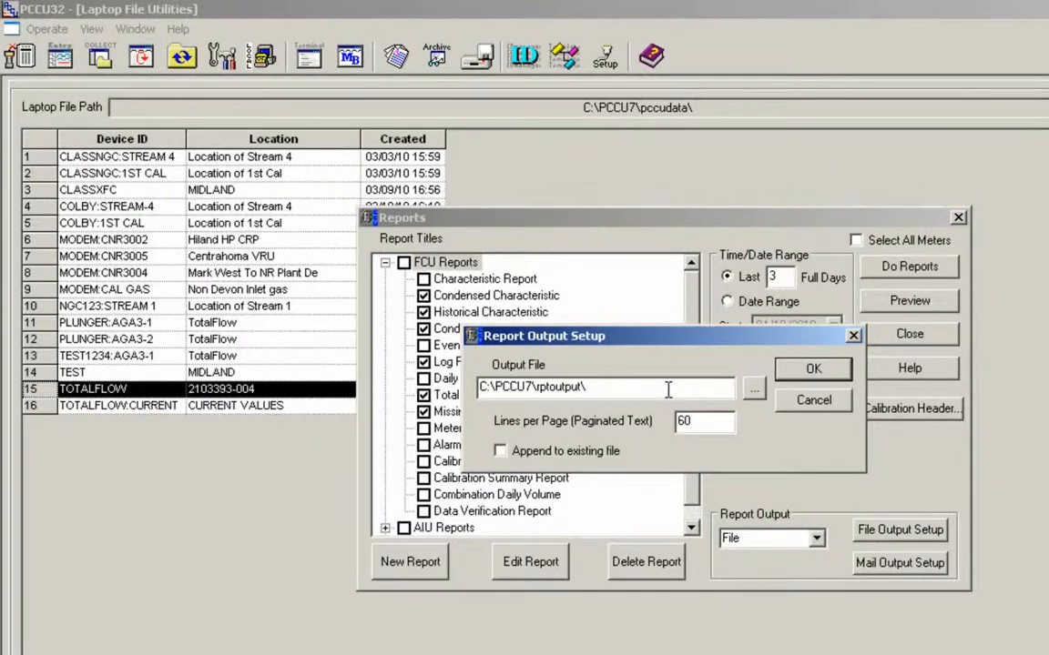
text(TEST123)
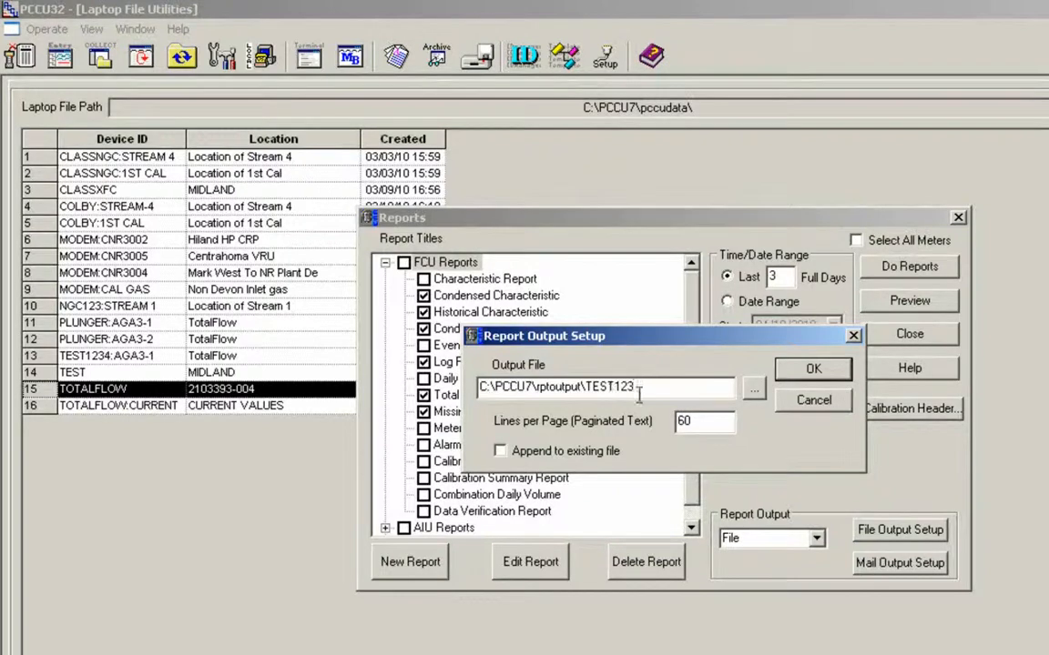
click(813, 371)
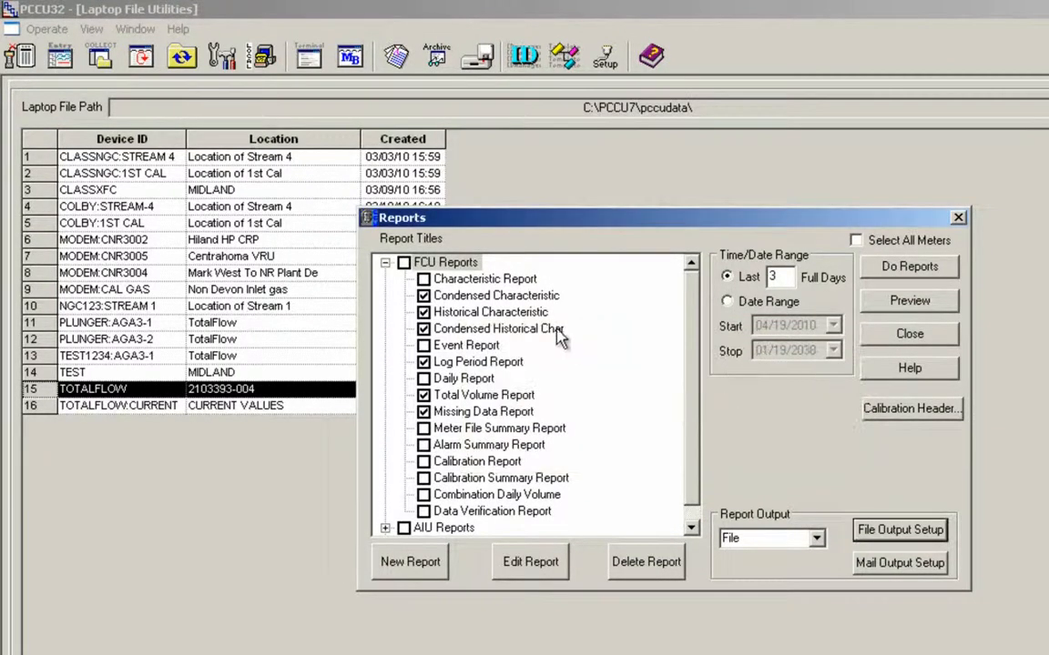
- Leave only the Missing Data Report selected among the FCU reports and generate it to the output file
click(427, 296)
click(423, 296)
click(423, 312)
click(423, 329)
click(423, 361)
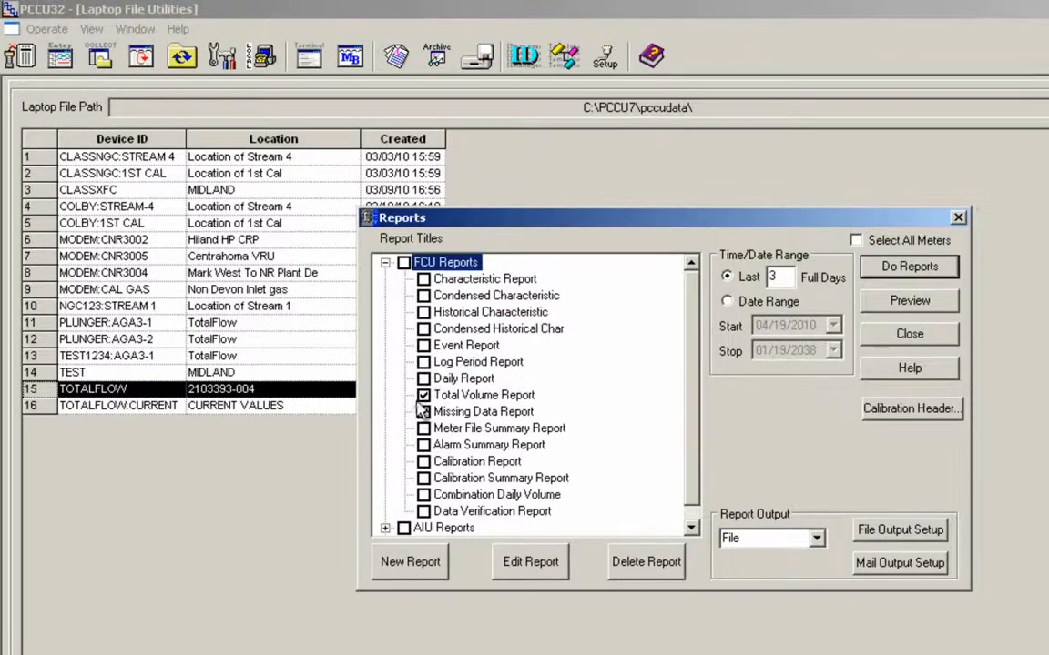
click(423, 396)
click(892, 267)
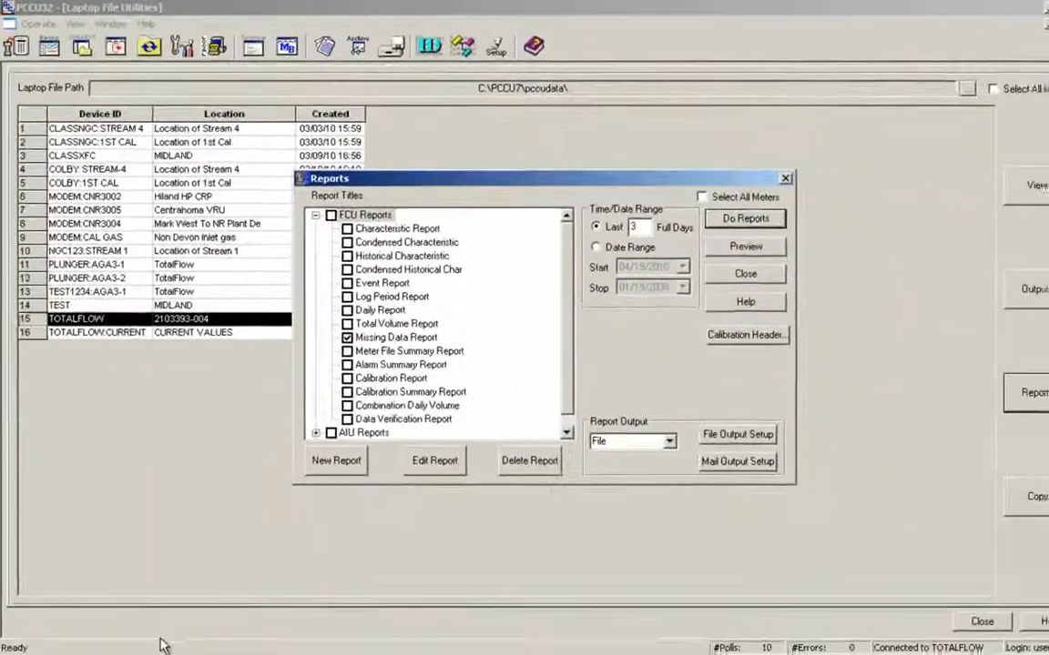
- Switch to Windows Explorer and show the contents of C:\PCCU7\rptoutput in the Details view
click(128, 642)
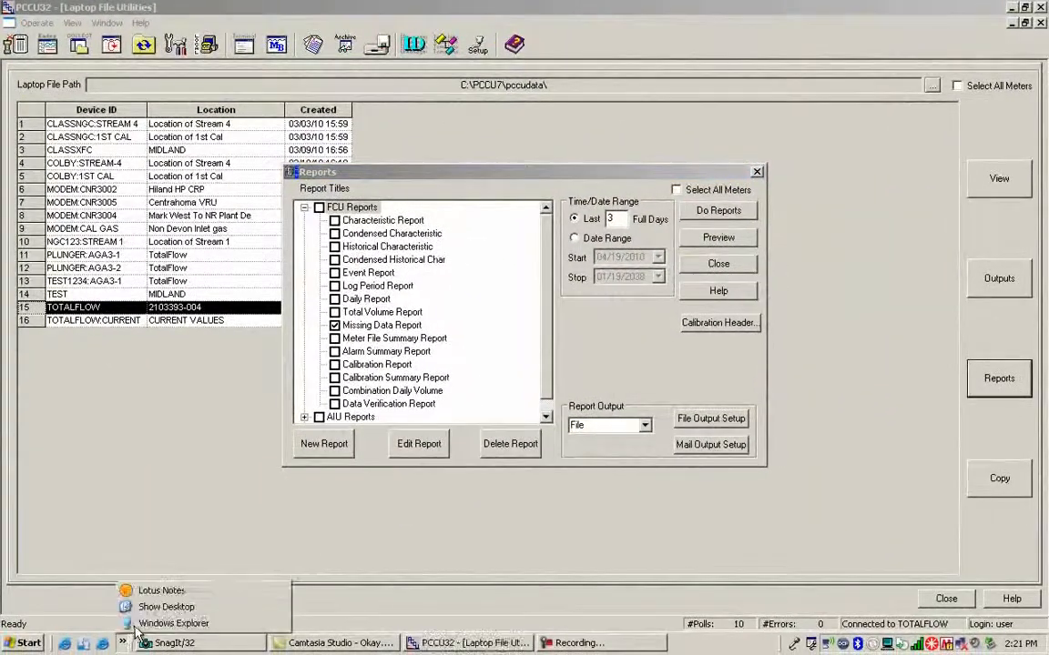
click(143, 622)
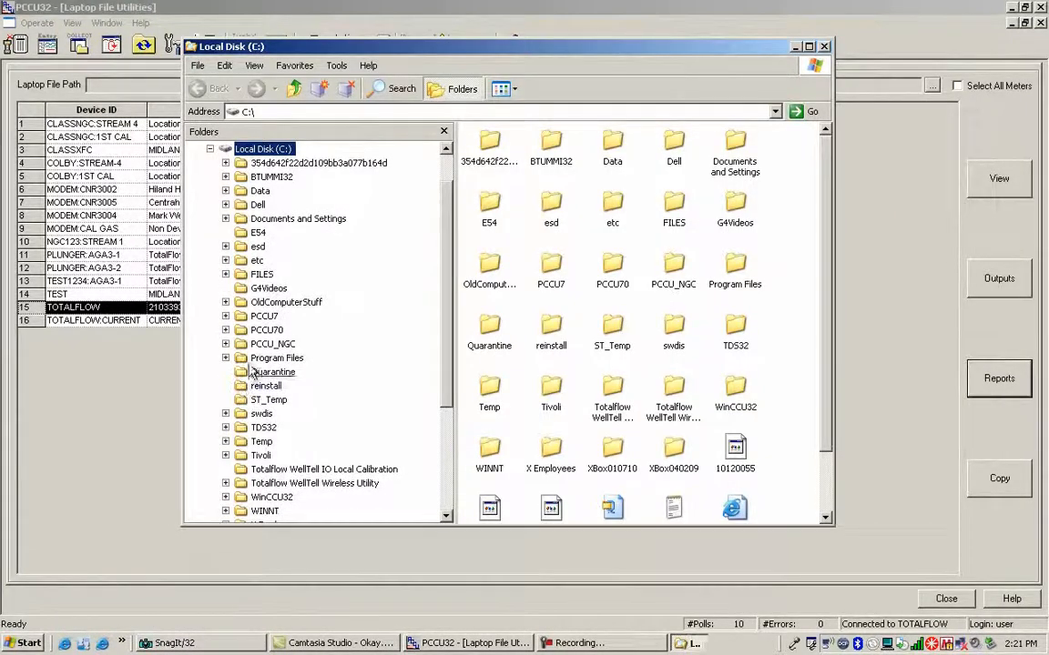
click(264, 317)
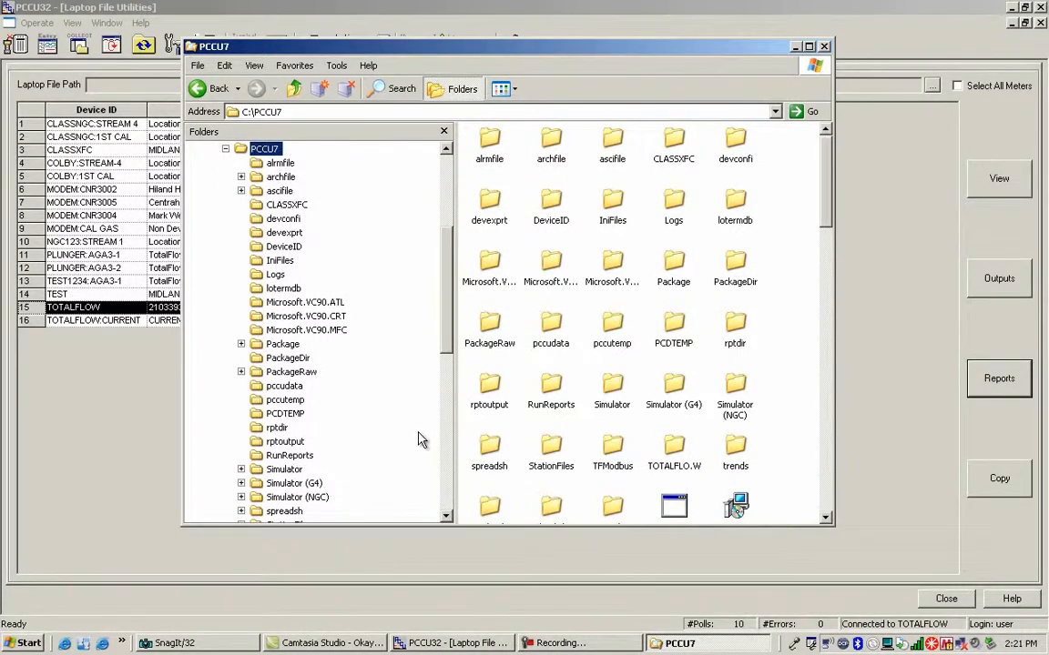
click(297, 441)
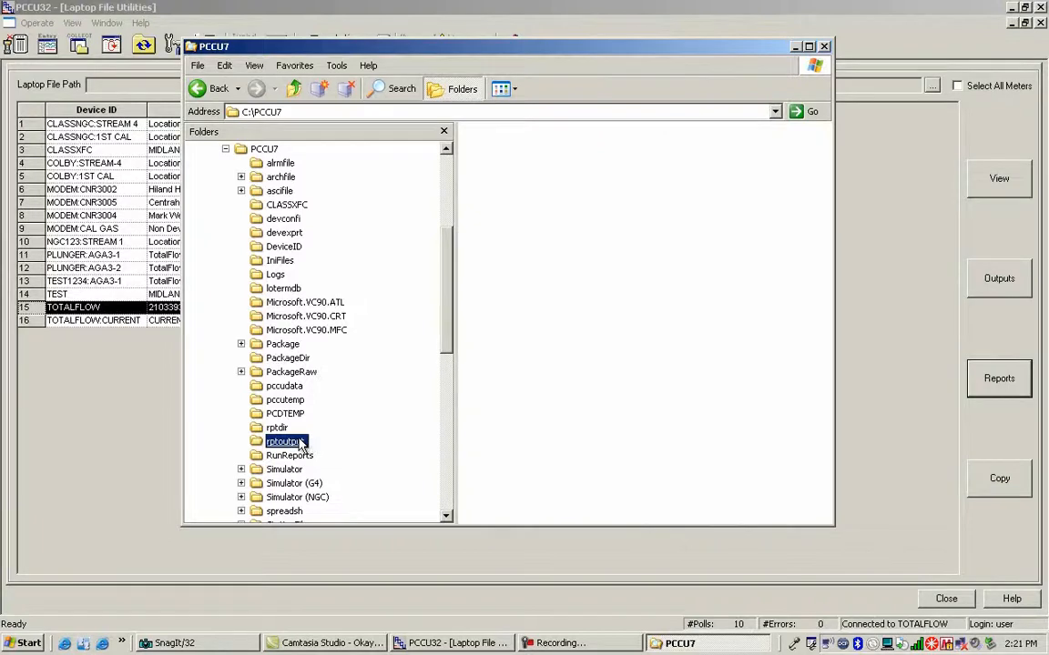
click(503, 88)
click(517, 165)
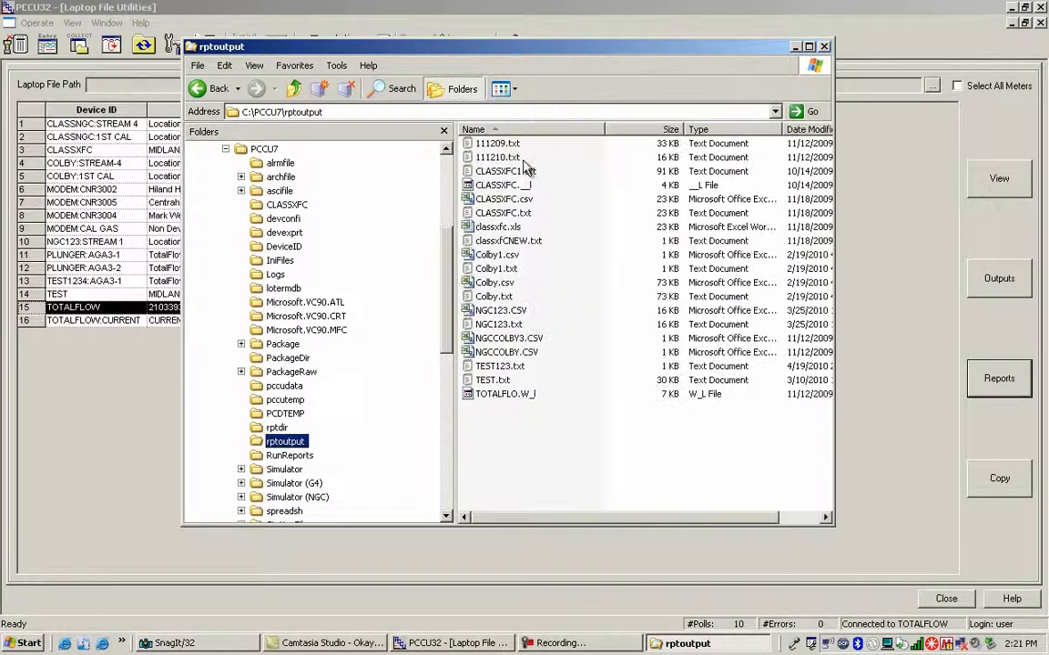
- Open TEST123.txt to read the generated Missing Data Report, and close both the file and the folder window
double_click(513, 366)
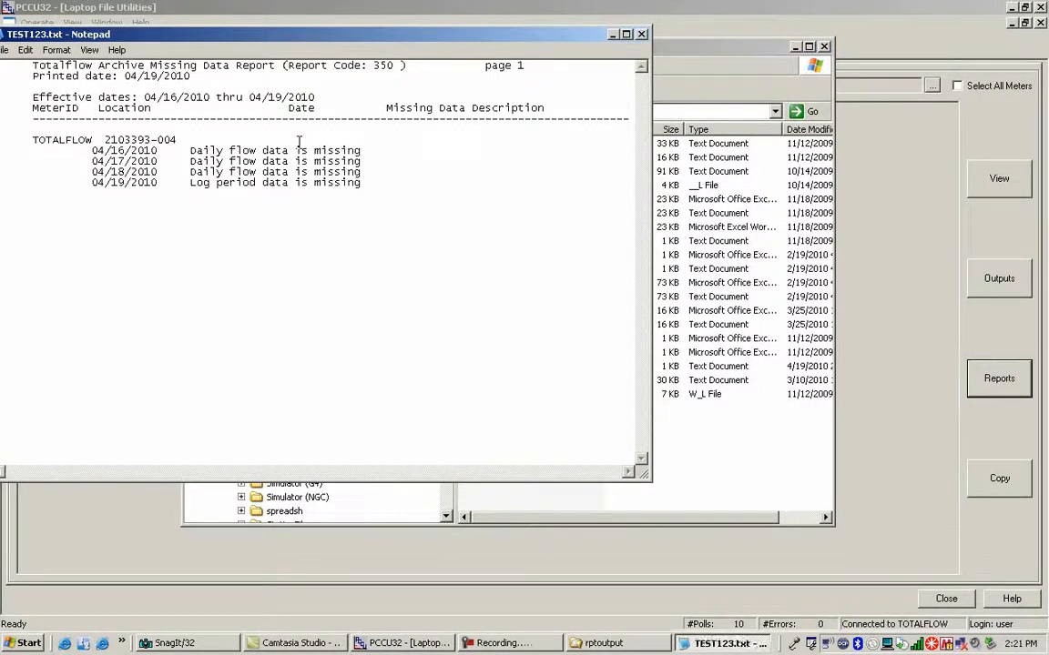
drag(234, 40, 265, 41)
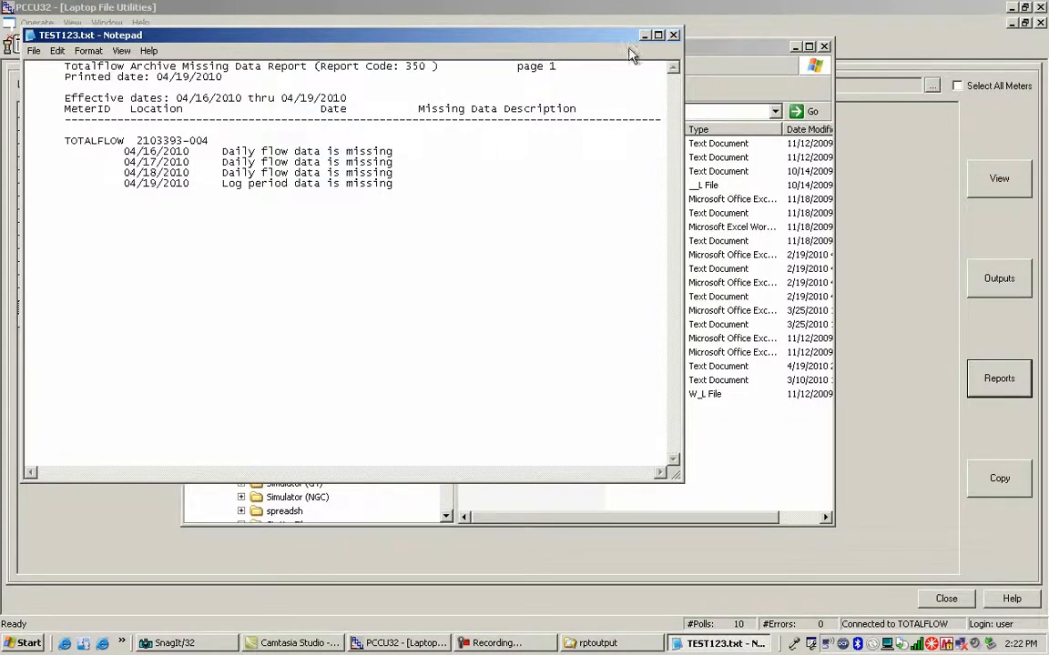
click(674, 36)
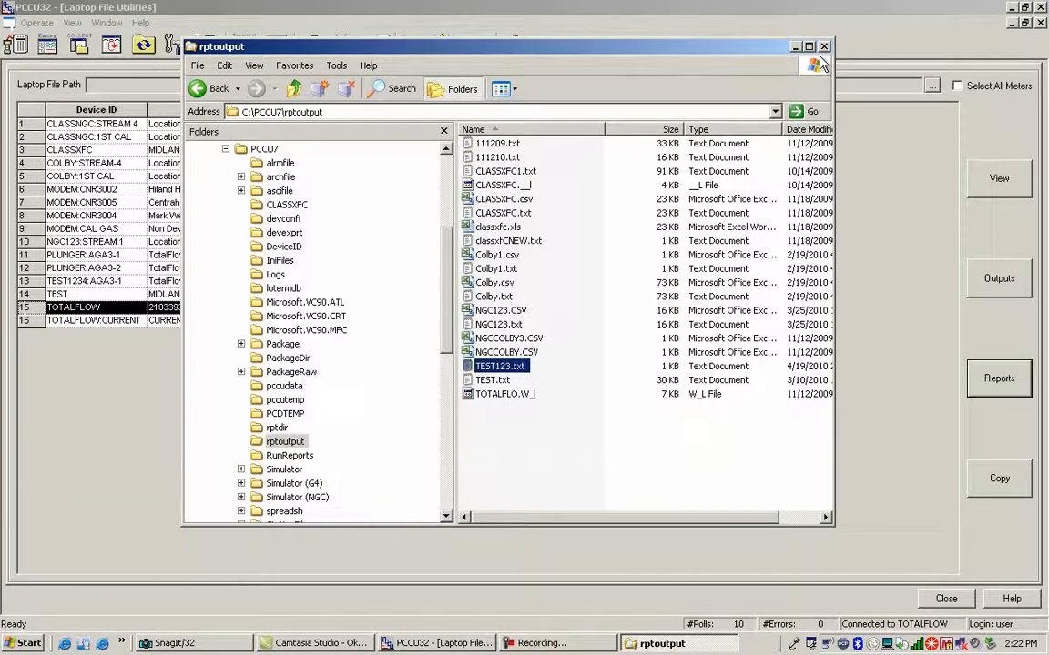
click(824, 47)
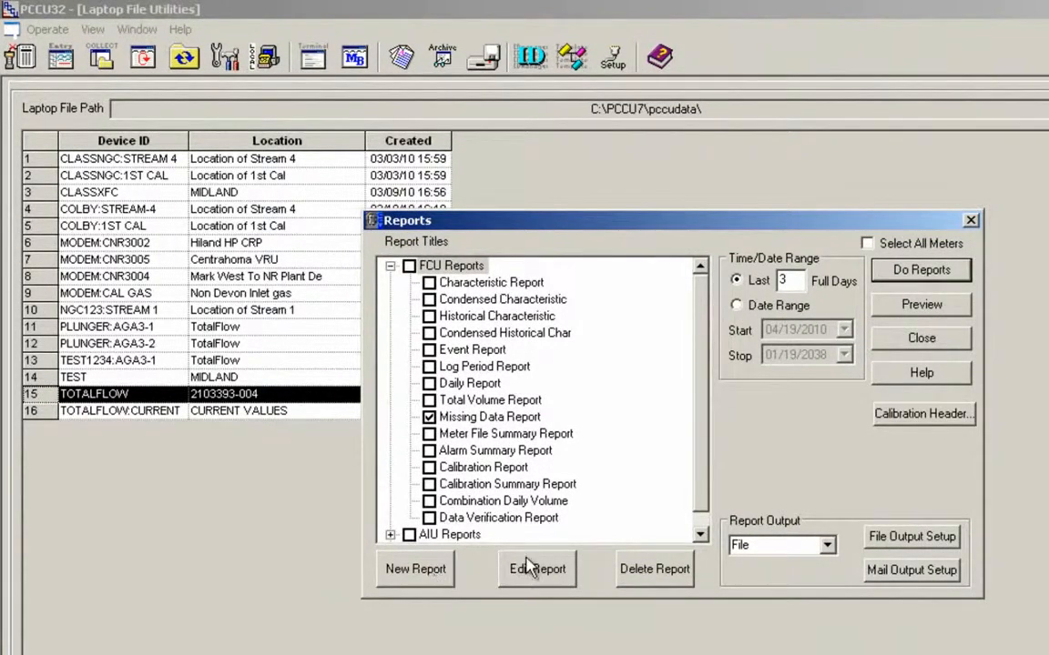
- Start a new report titled TESTING with FCU Log Period as the report type
click(415, 570)
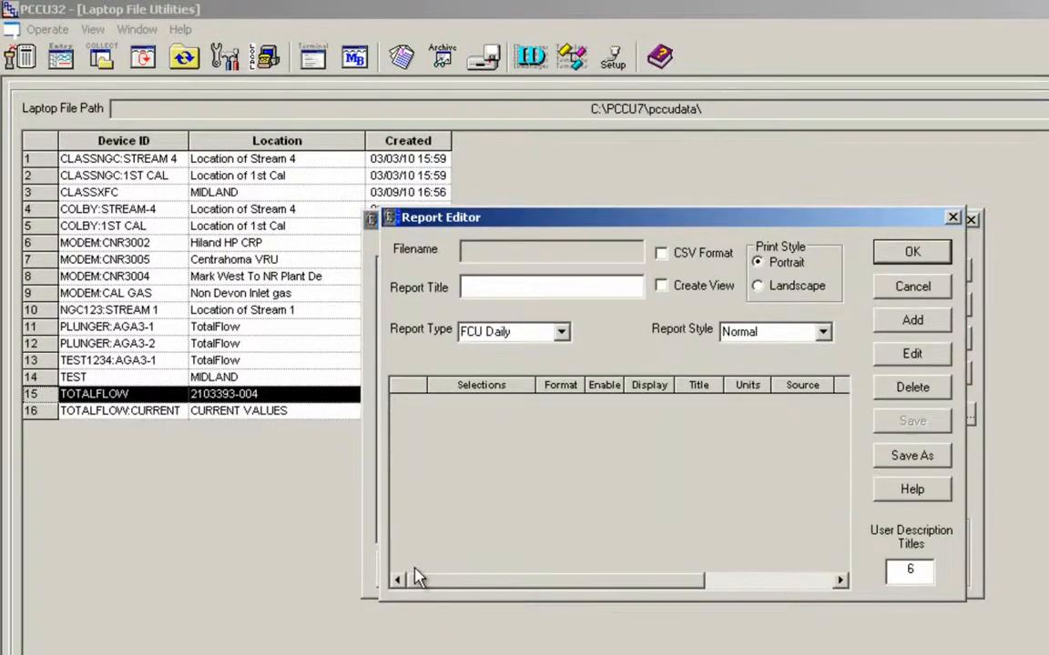
click(529, 286)
text(TESTING)
click(561, 333)
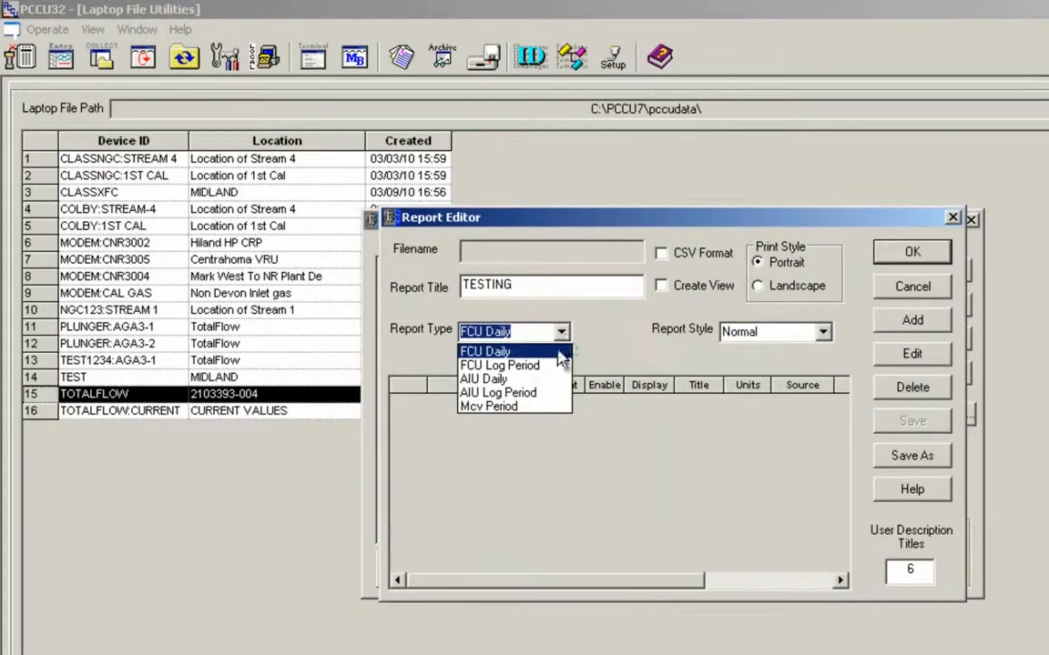
click(548, 366)
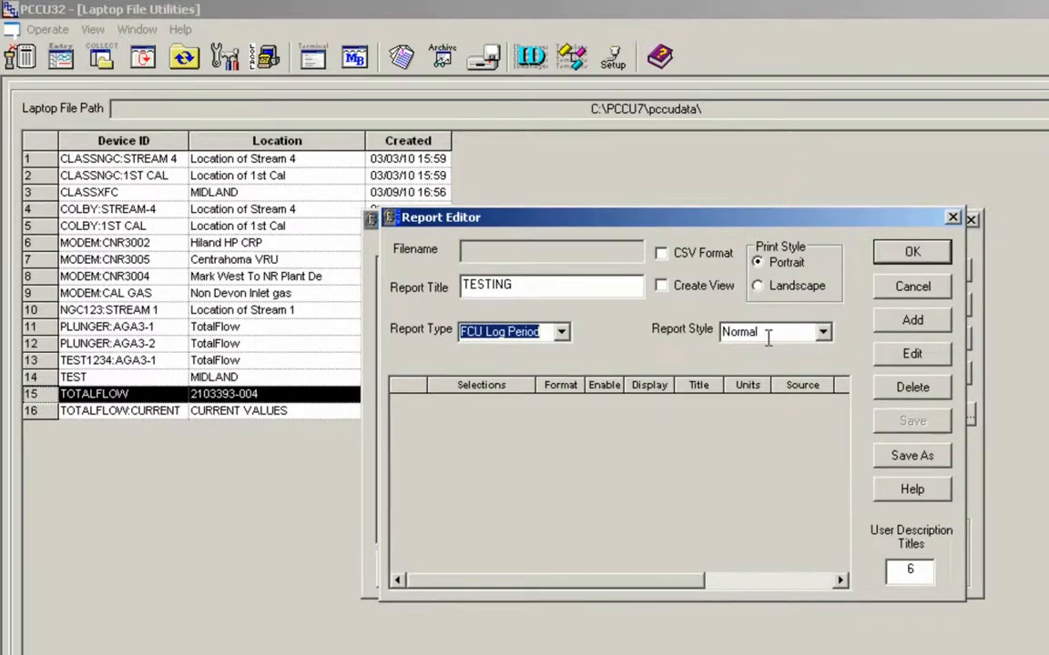
- Add the SP field to the report with PSIA as its report units and STATIC as its title
click(899, 325)
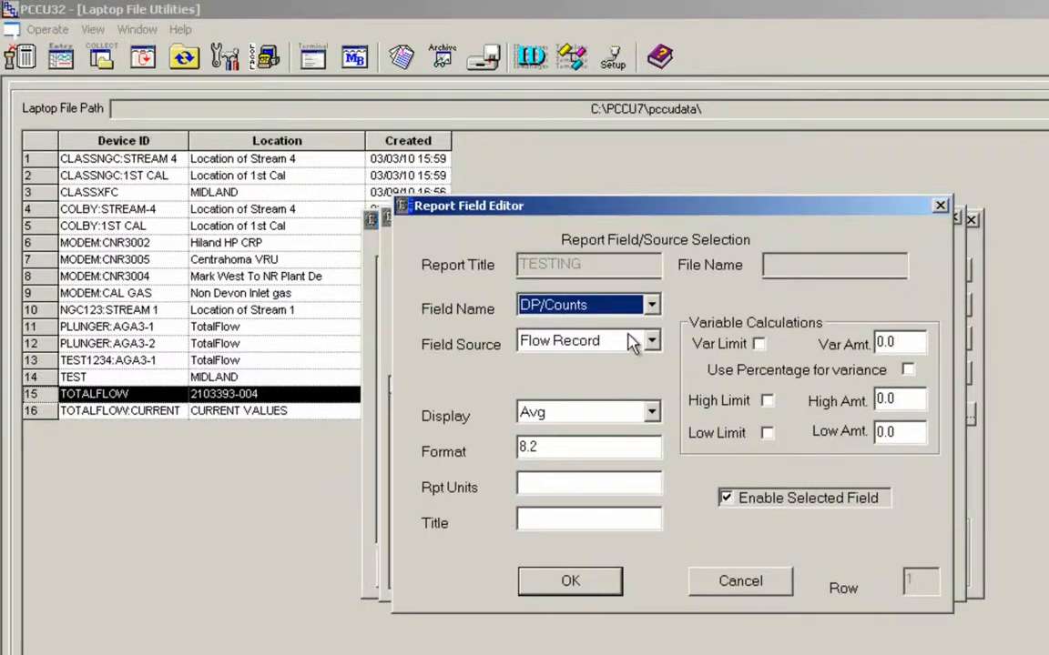
click(652, 306)
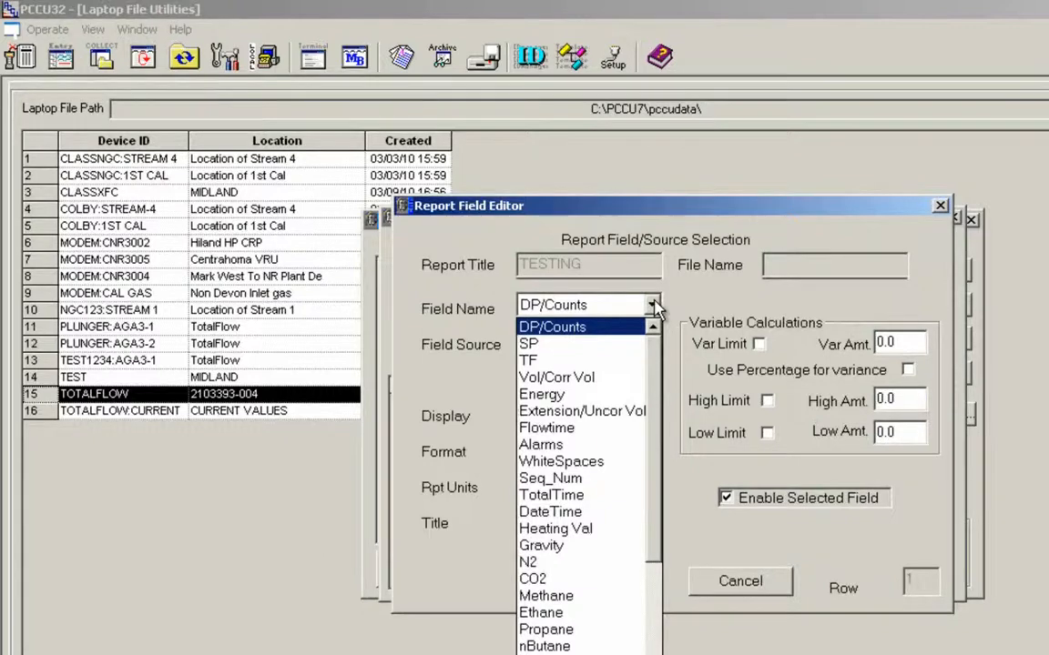
click(587, 344)
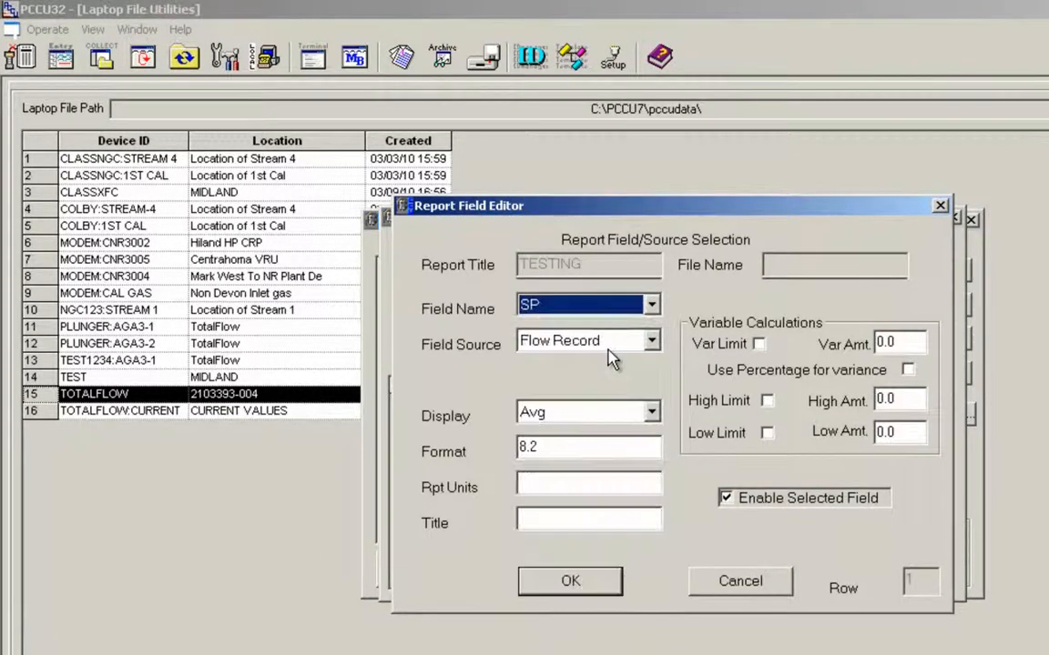
click(543, 484)
text(PSIA)
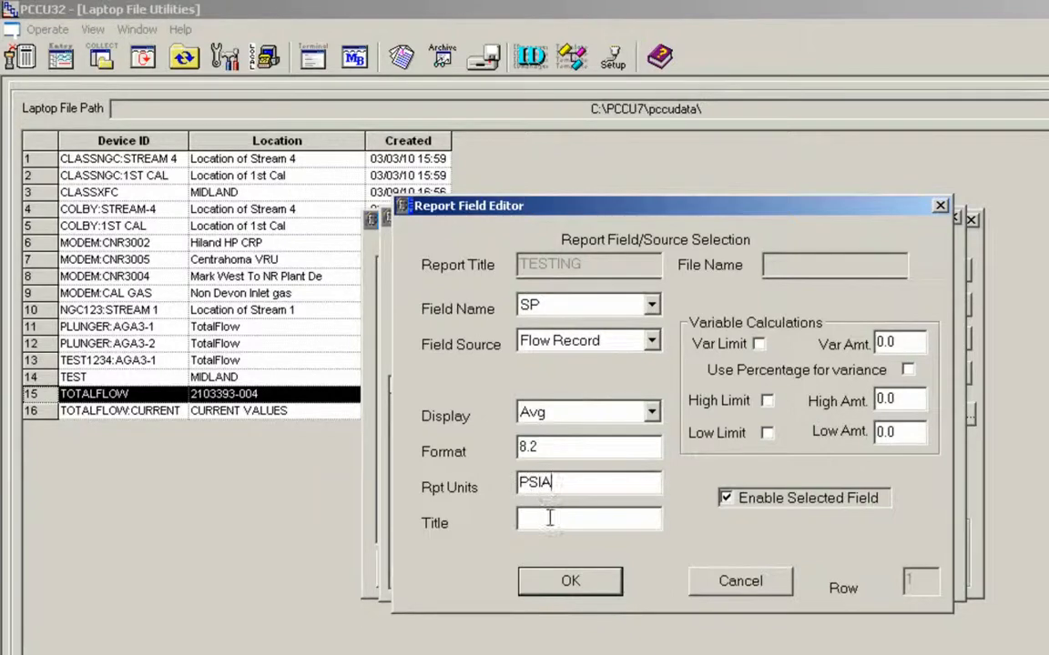
text(STATIC)
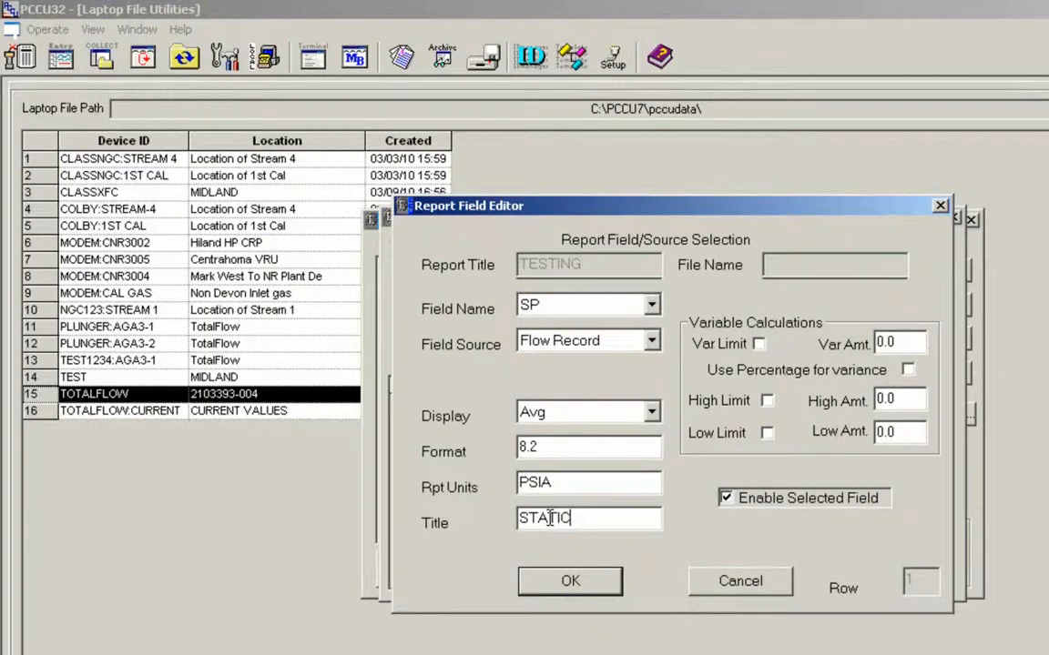
click(588, 582)
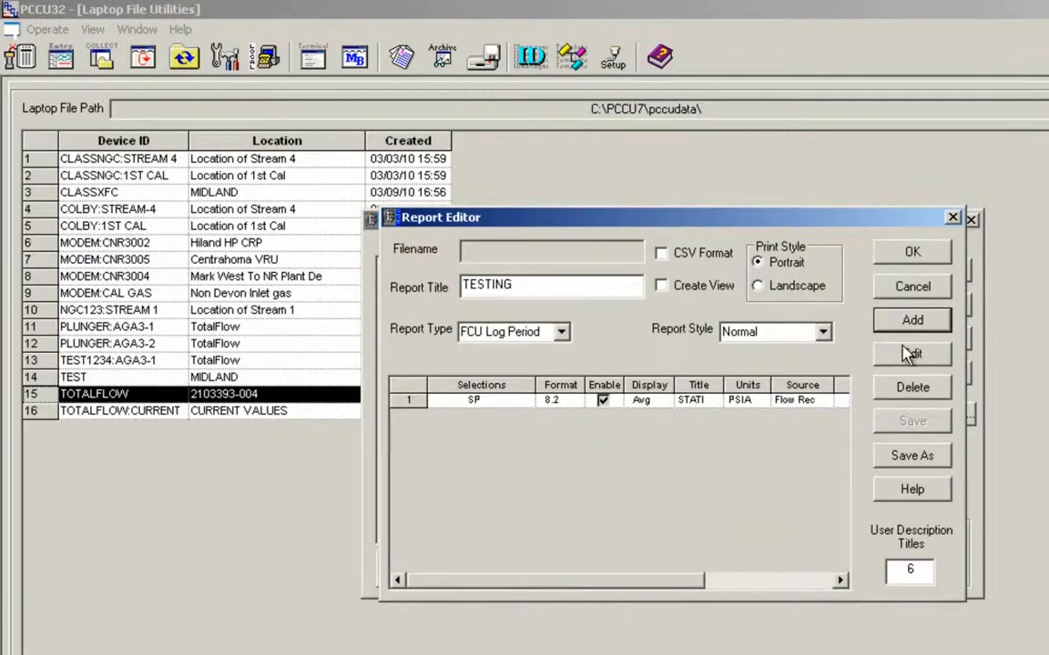
- Add the TF field to the report with DEG F as its report units and TEMP as its title
click(913, 317)
click(651, 305)
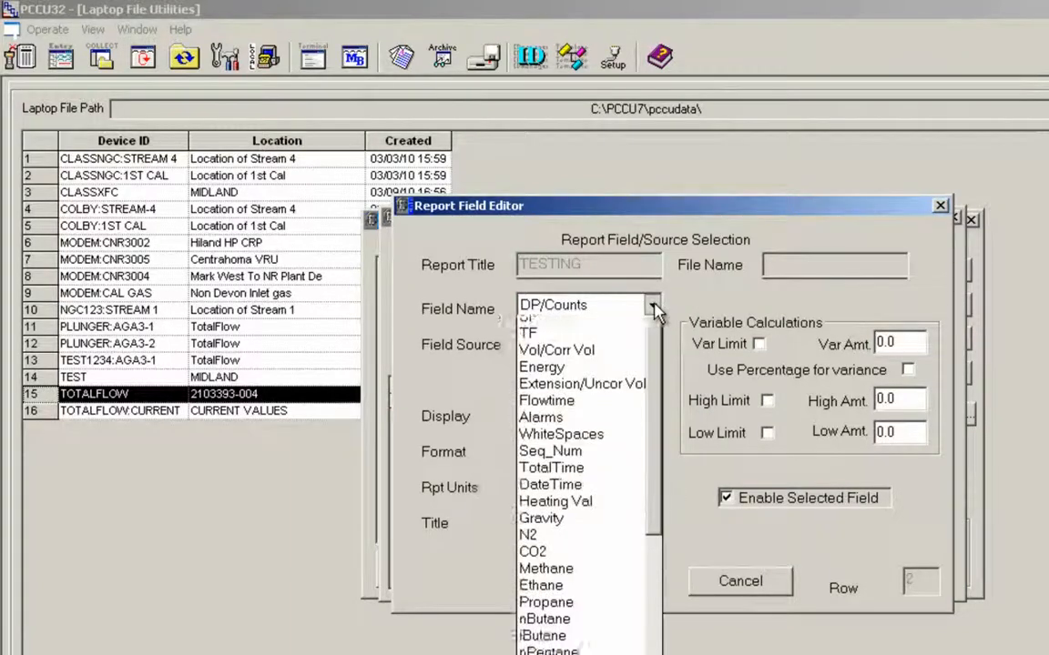
click(624, 361)
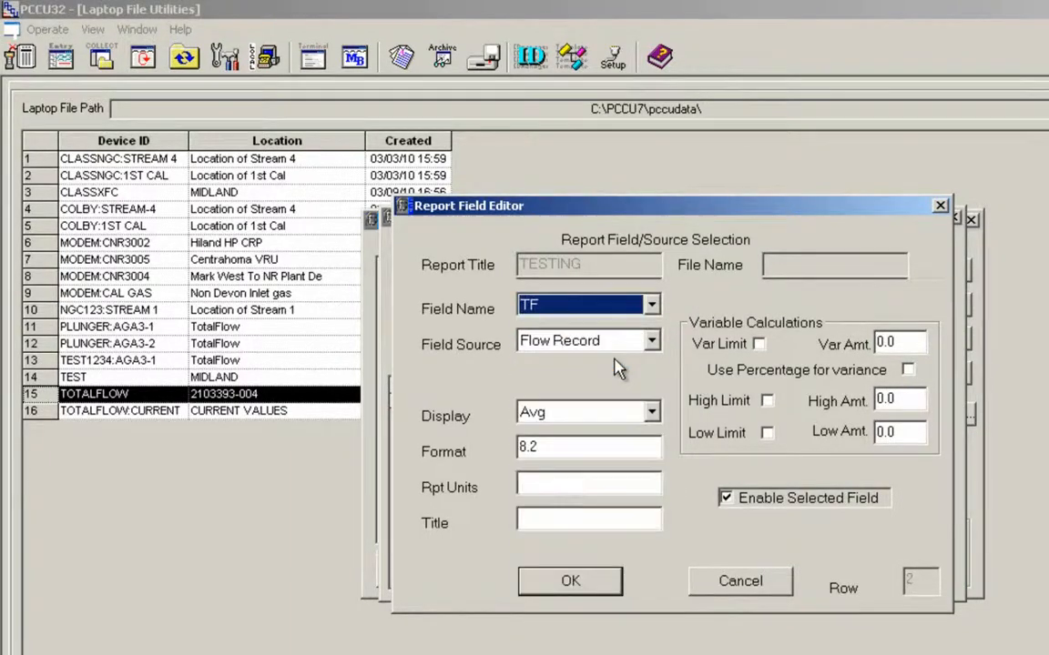
click(566, 480)
text(DEG F)
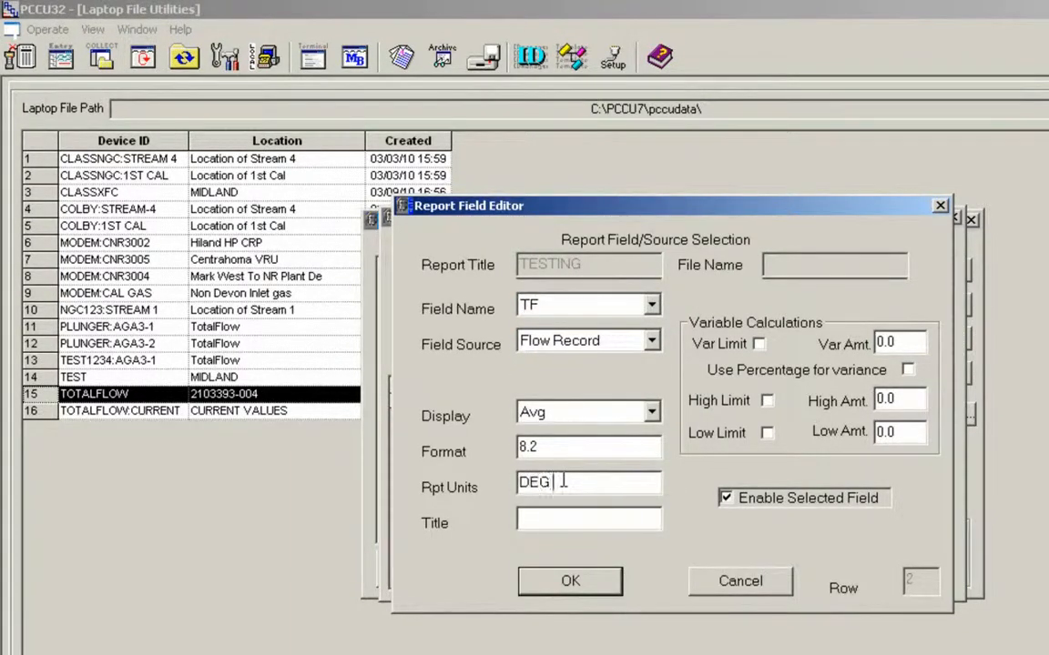
click(579, 520)
text(TEMP)
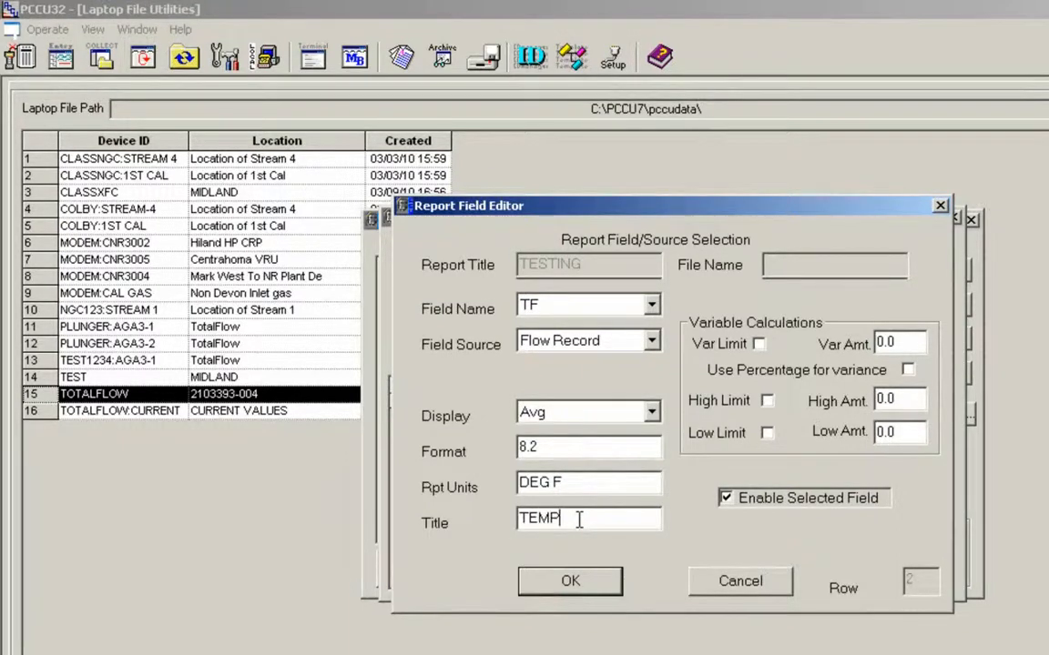
click(572, 584)
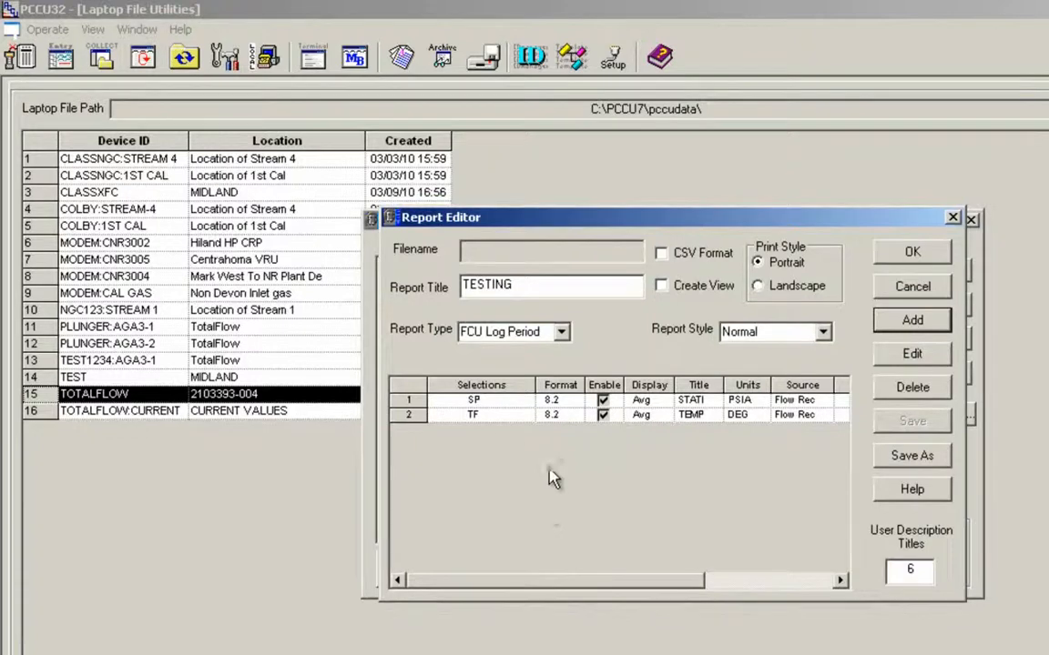
- View the field names offered by the Characteristic source for a third report field, and cancel without adding it
click(892, 332)
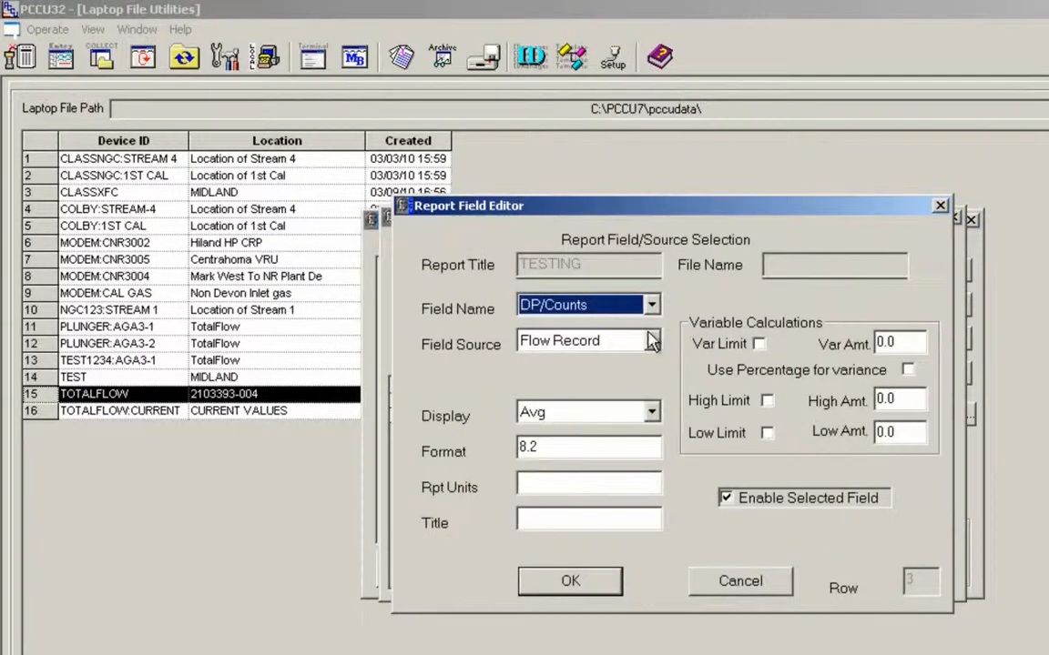
click(652, 340)
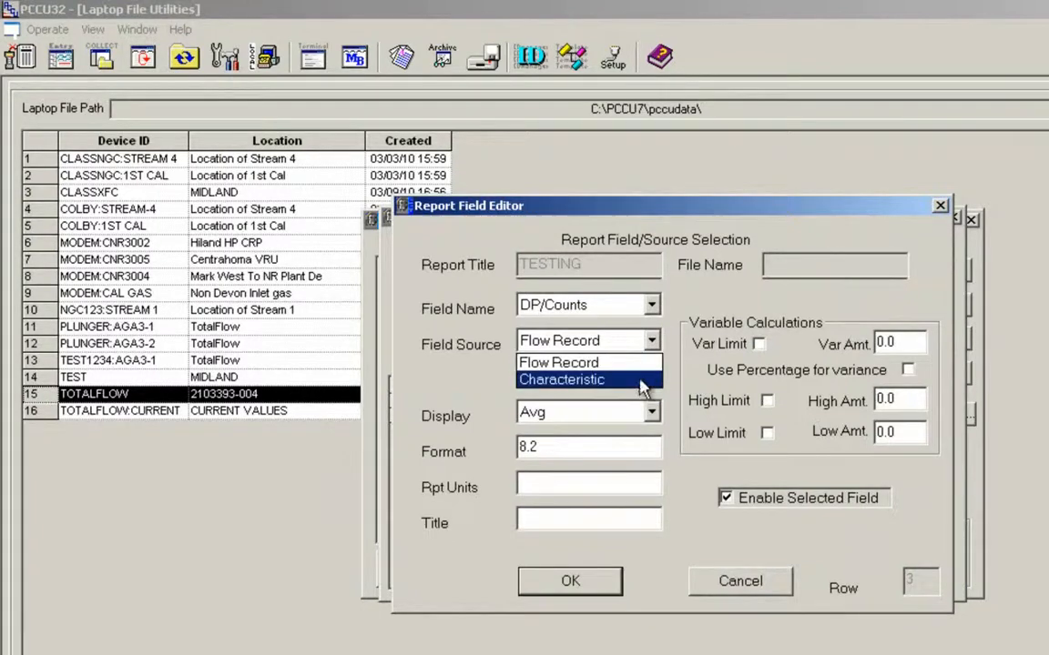
click(642, 385)
click(651, 305)
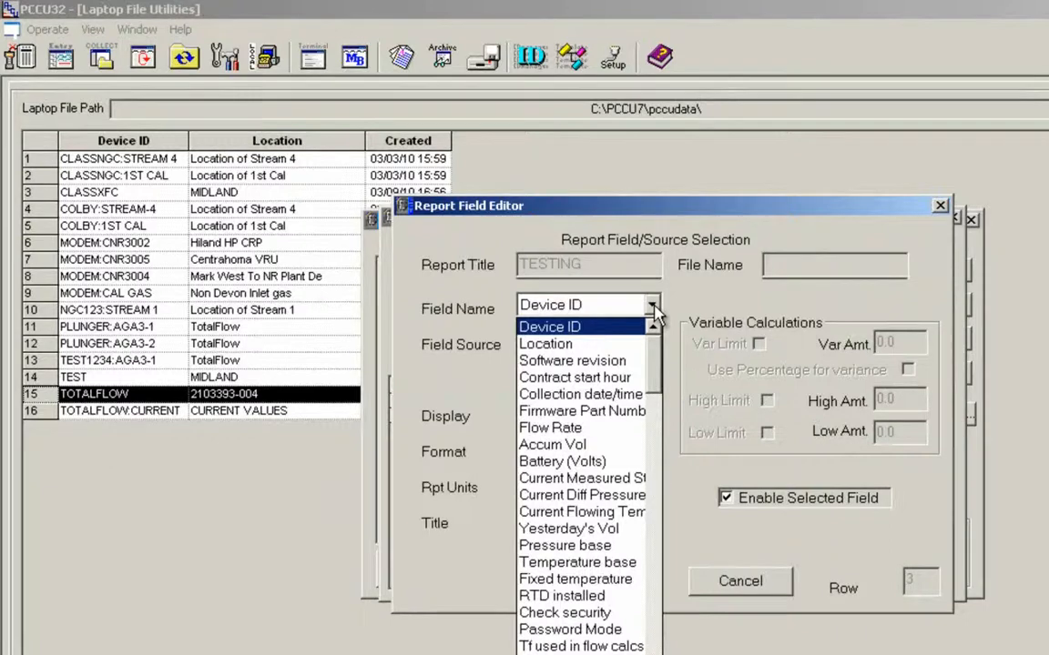
click(681, 309)
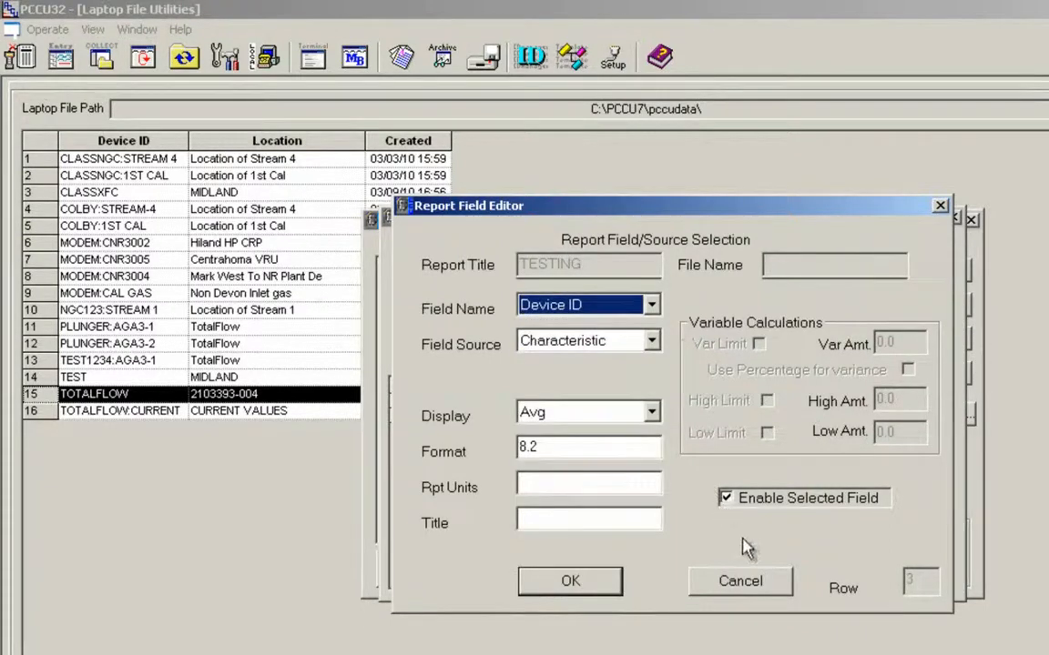
click(742, 582)
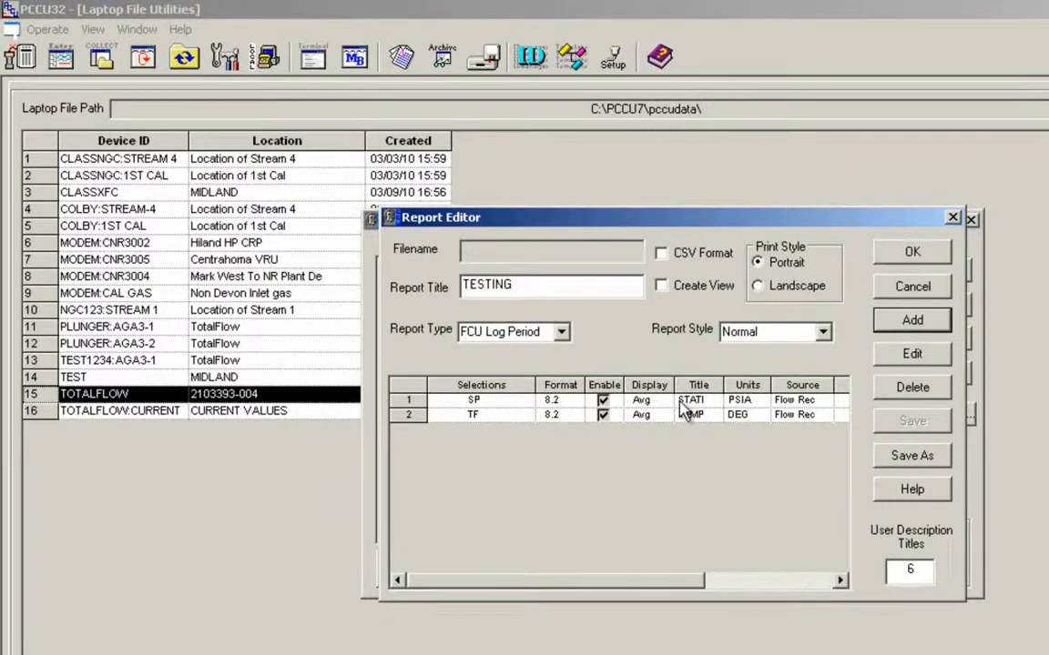
- Save the new report in the rptdir folder as TESTING123.tfr and close the report editor with the report accepted
click(884, 461)
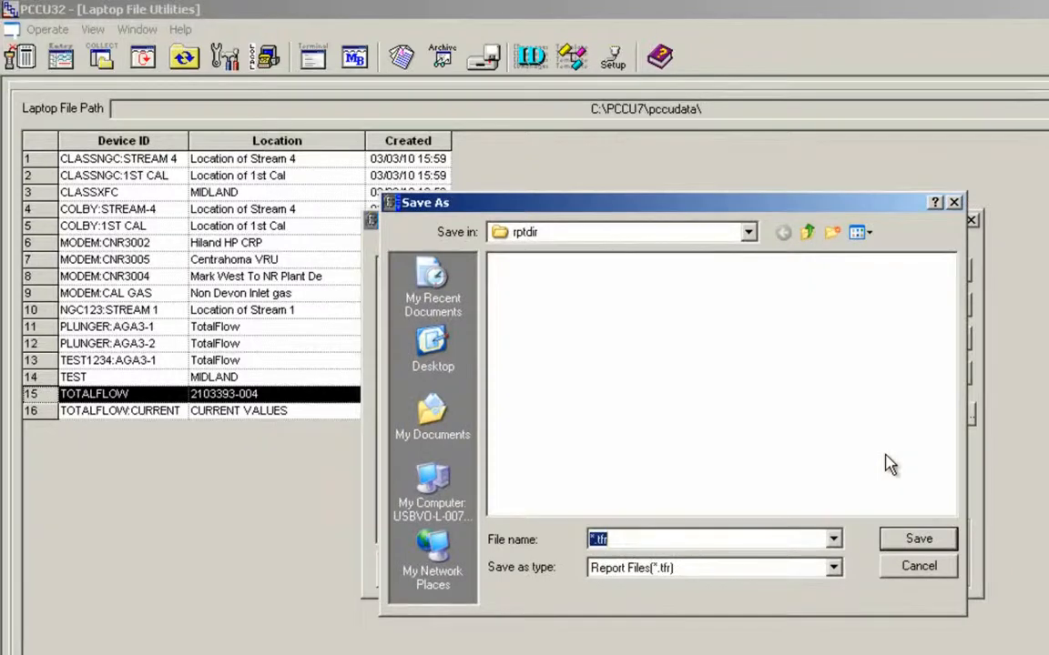
click(750, 234)
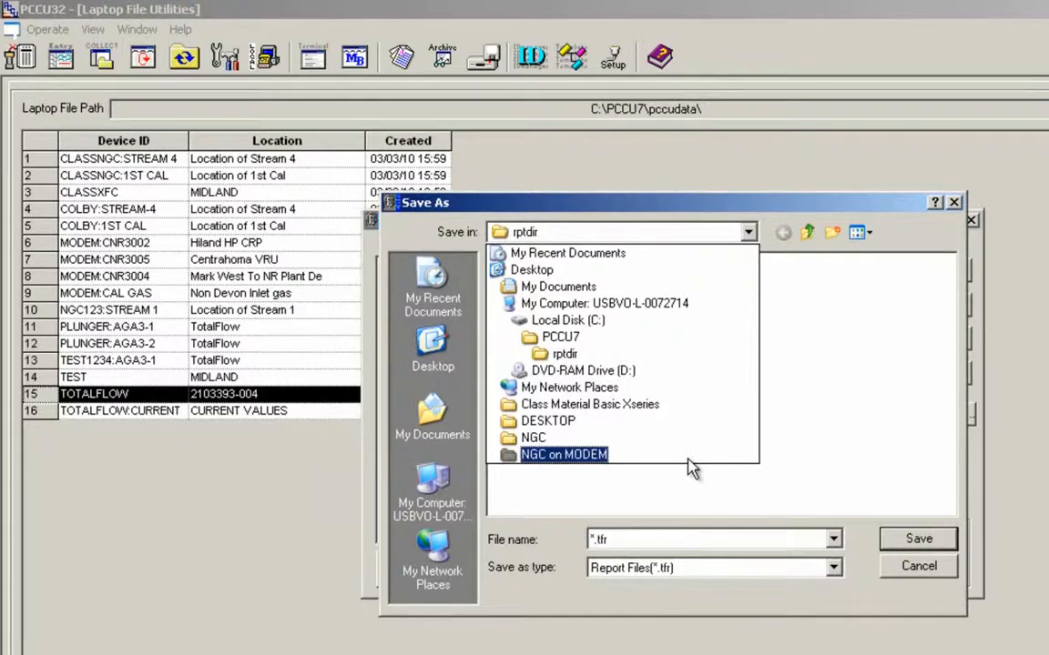
click(609, 543)
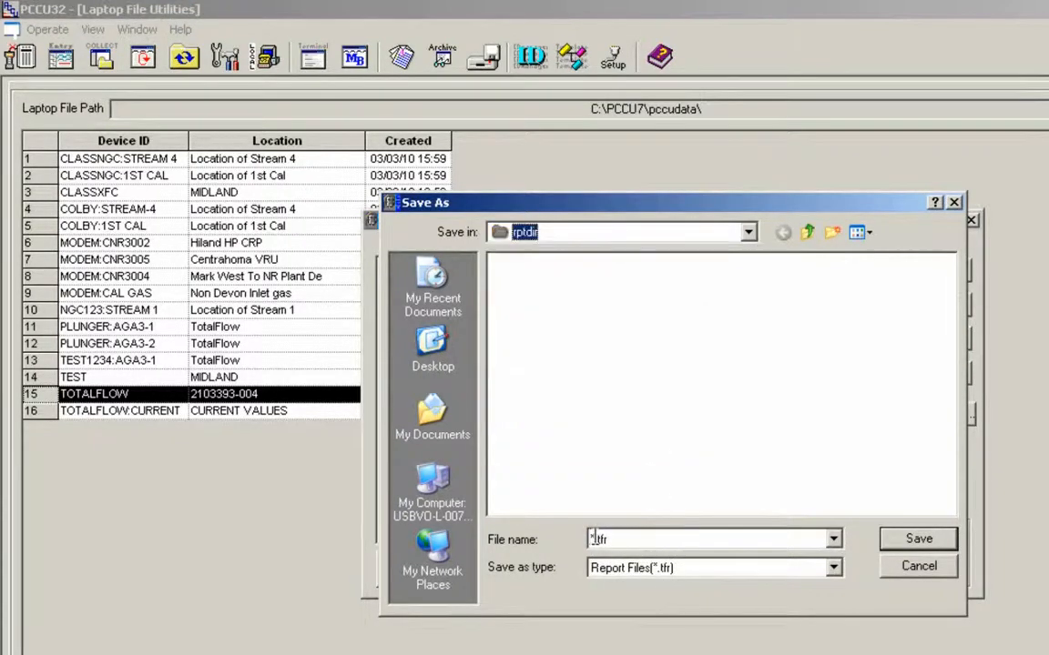
drag(610, 543, 583, 543)
click(595, 539)
key(BackSpace)
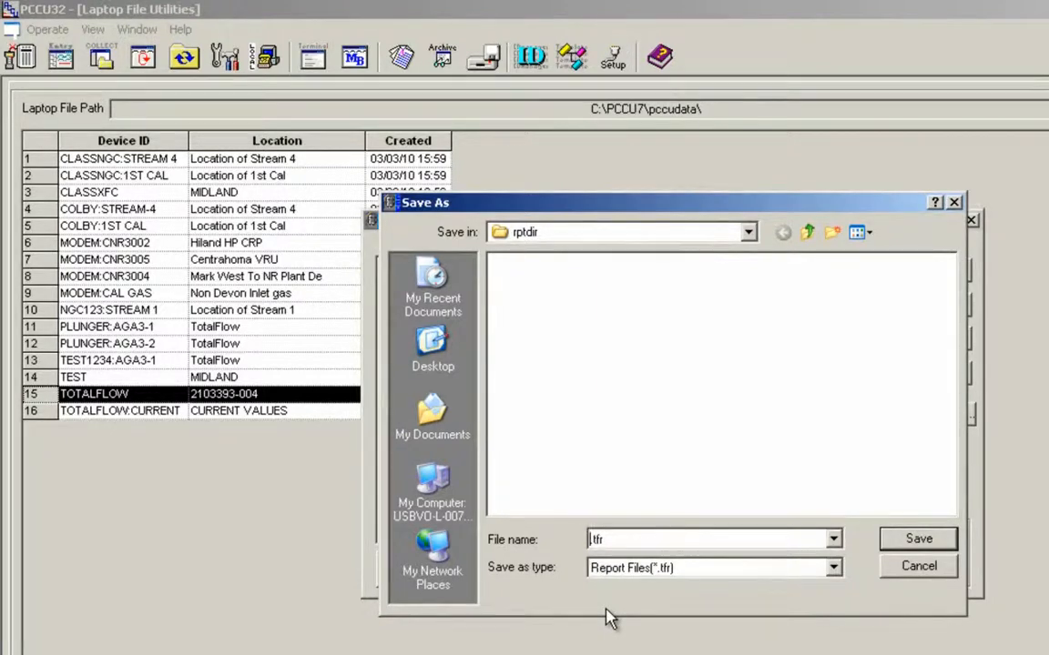
text(TESTING123)
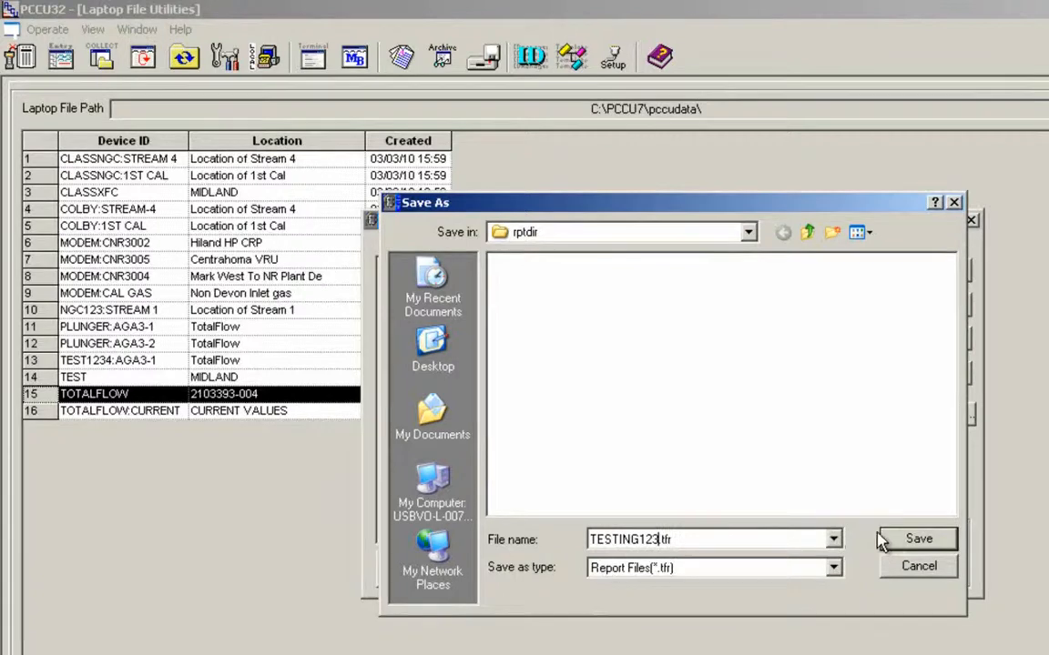
click(910, 540)
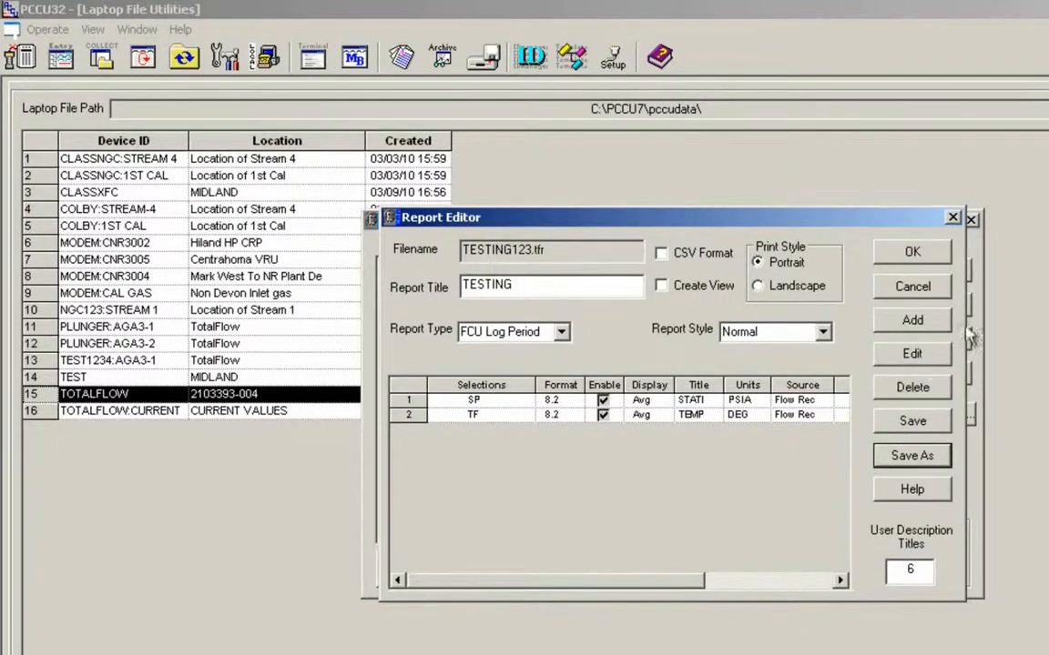
click(934, 426)
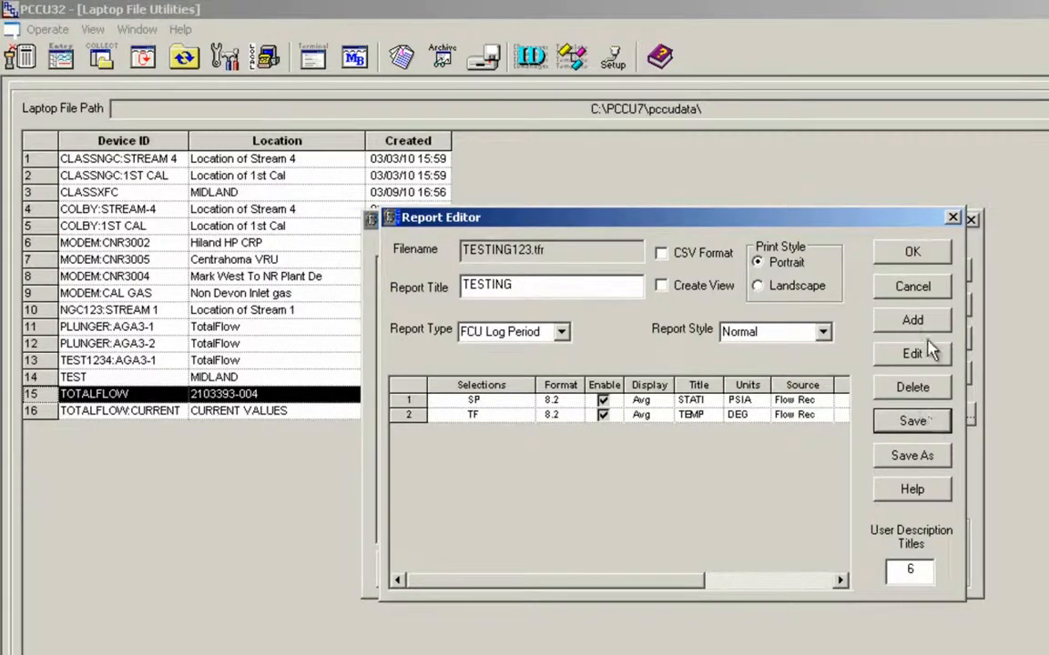
click(928, 257)
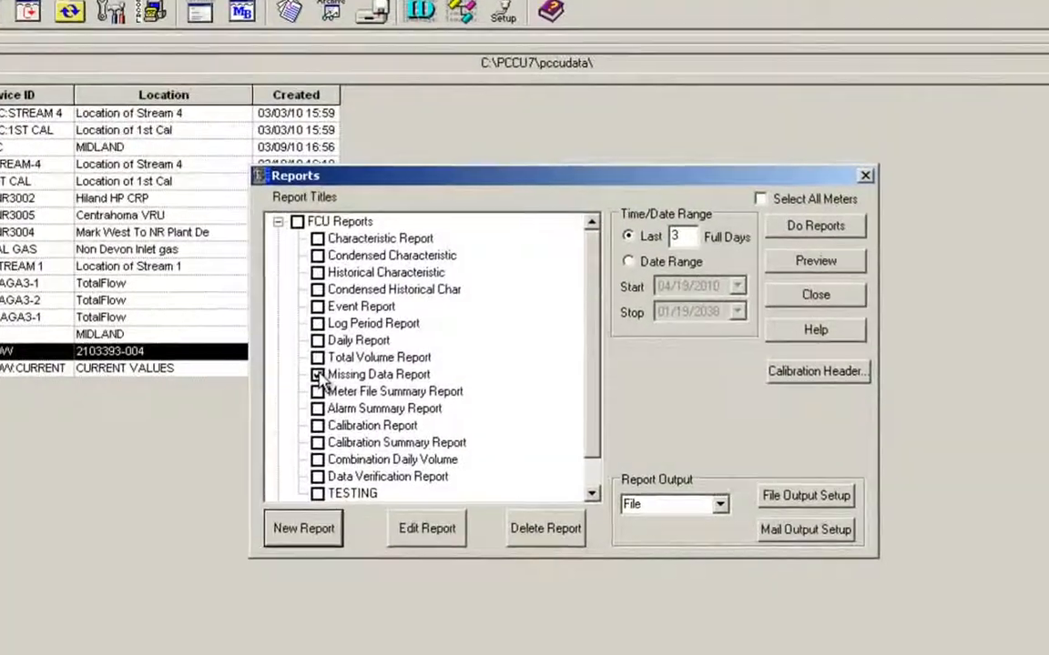
- Select only the TESTING report in place of Missing Data Report, and preview it in a maximized window
click(428, 417)
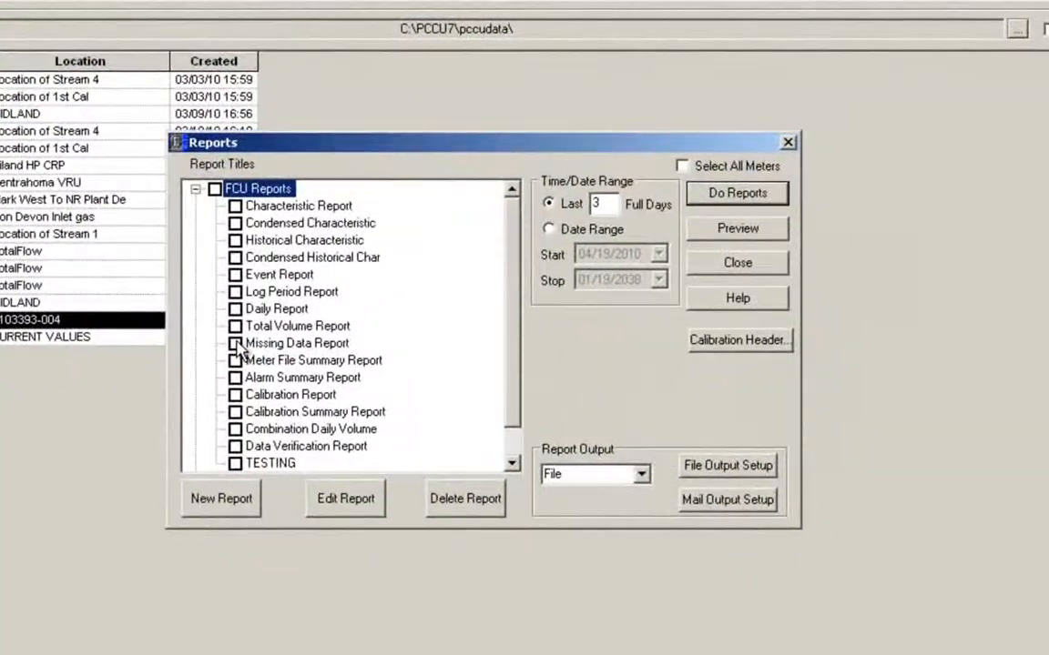
click(235, 464)
click(277, 465)
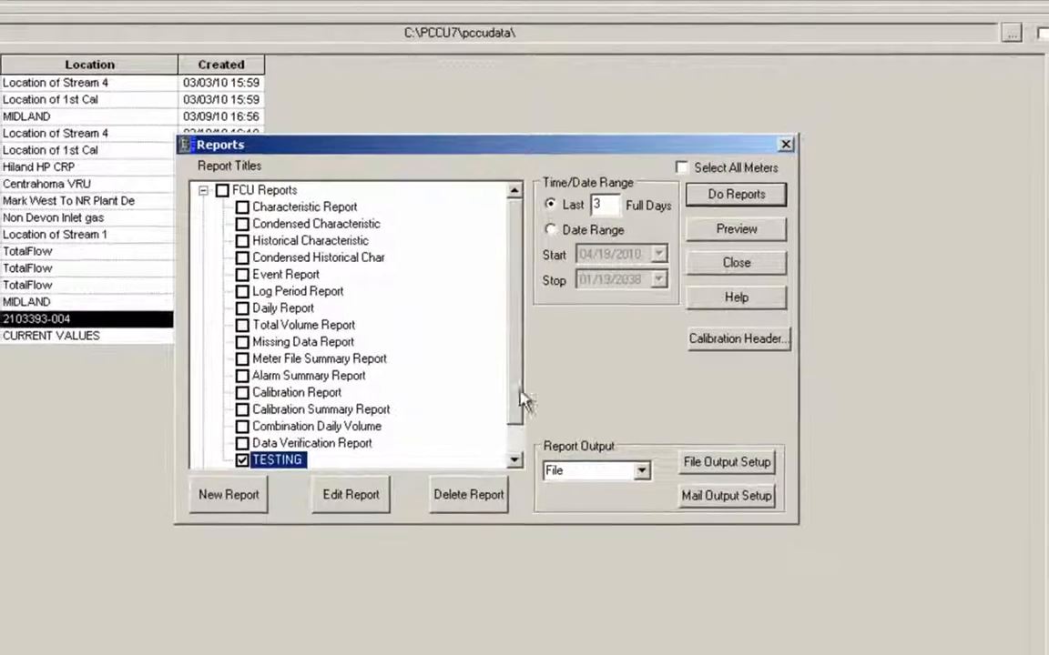
click(720, 237)
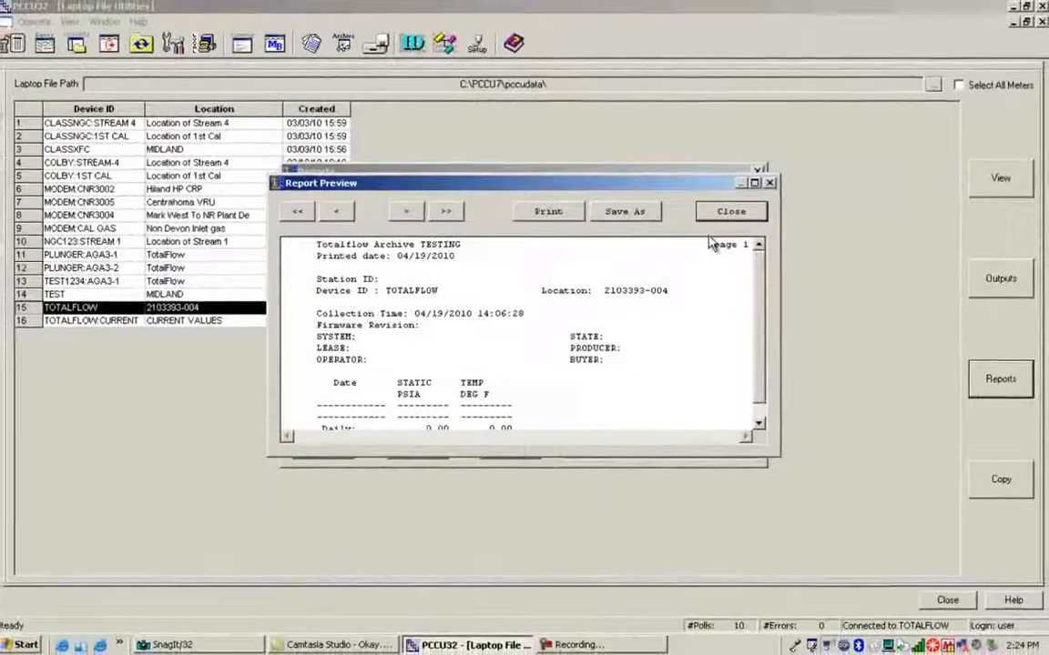
double_click(723, 183)
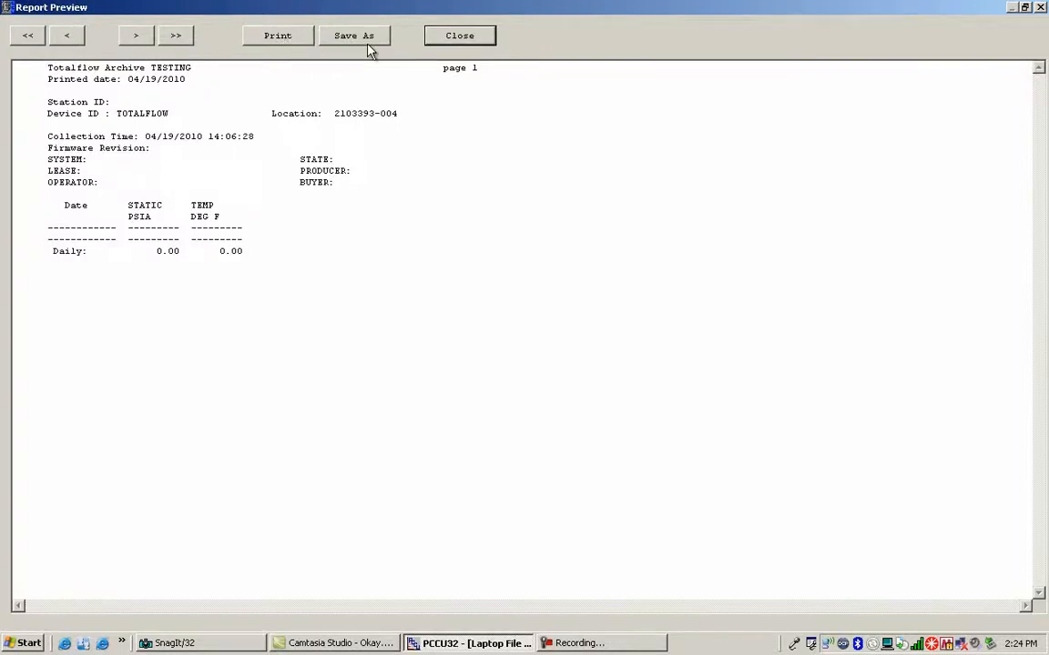
click(446, 42)
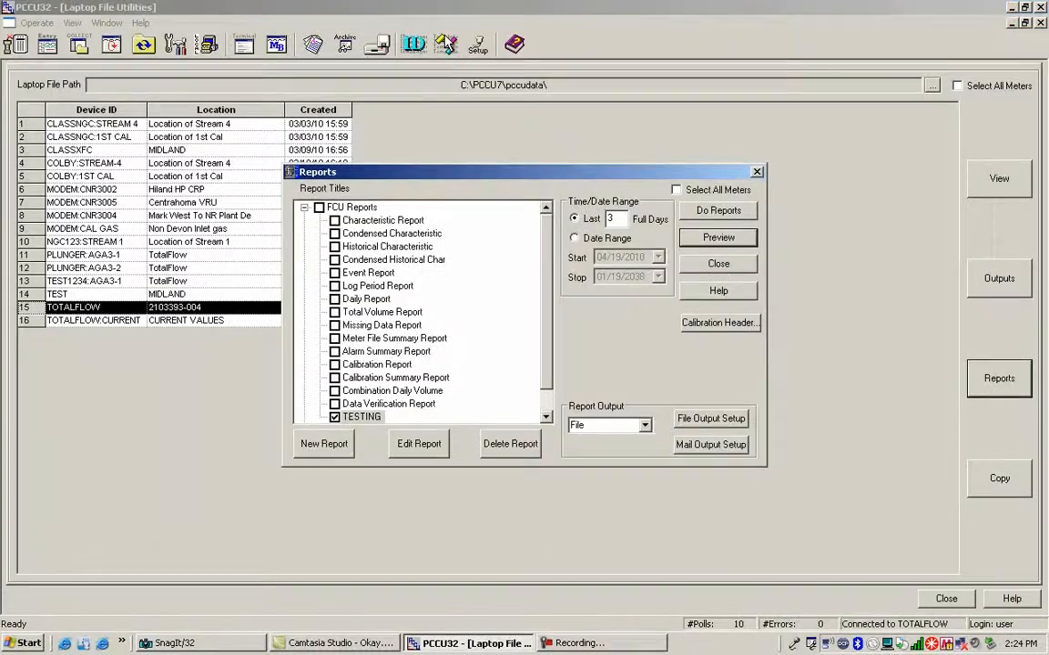
- Edit the TESTING report to enable Create View, save it, and close the report dialogs
click(363, 421)
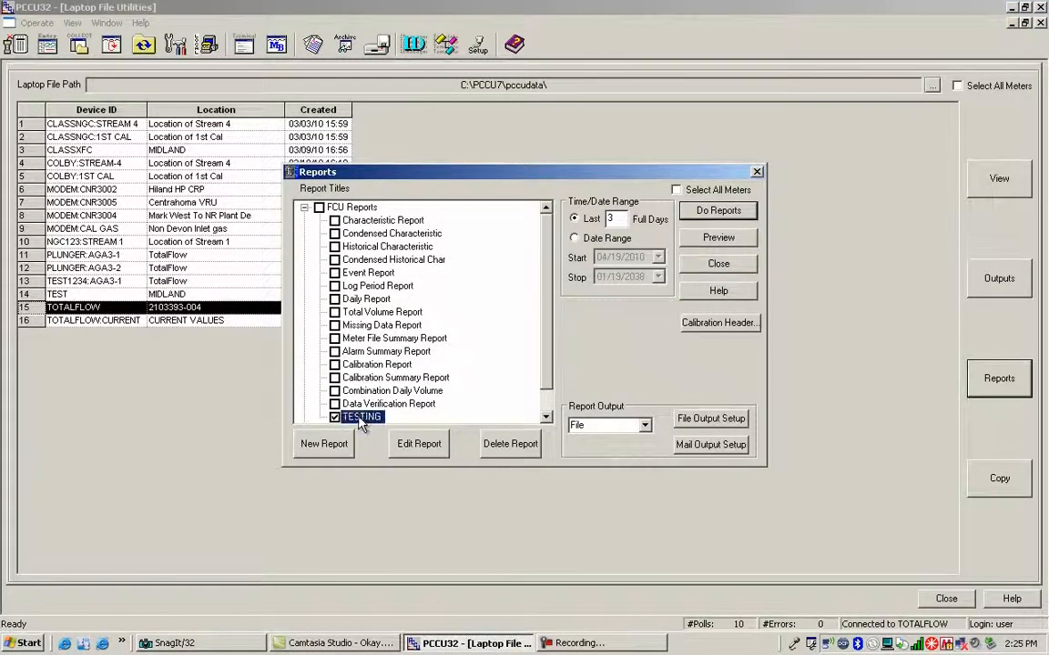
click(416, 444)
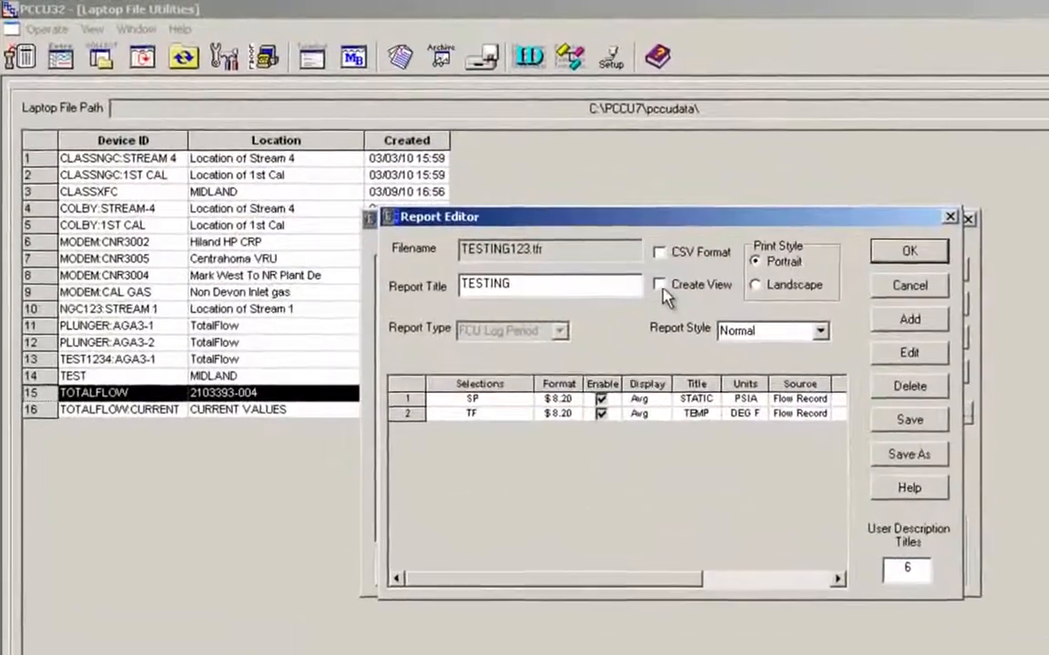
click(663, 285)
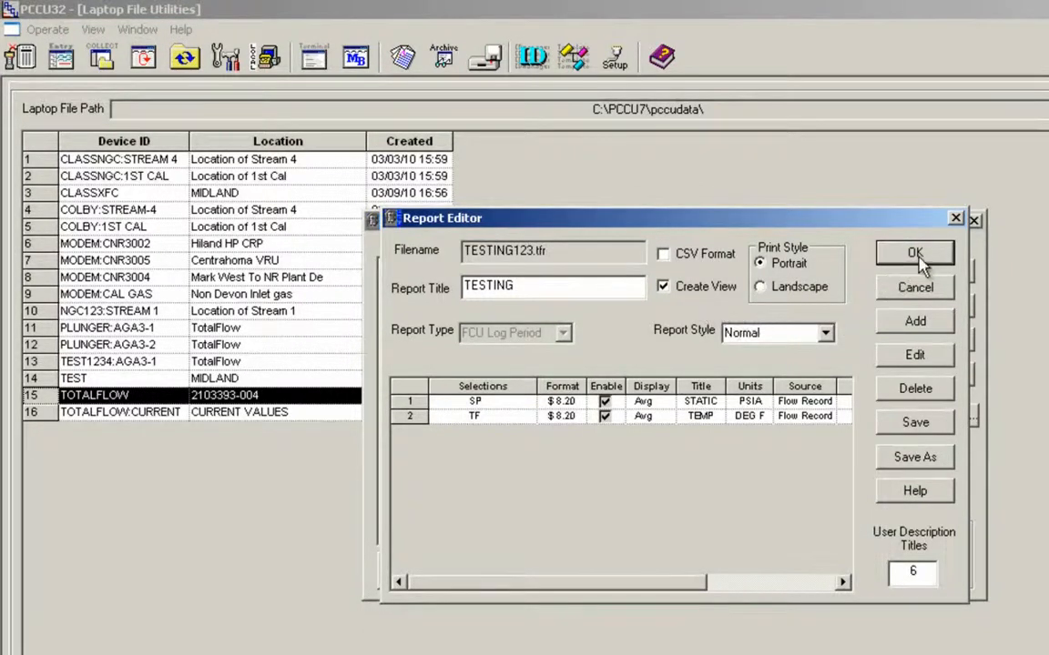
click(901, 430)
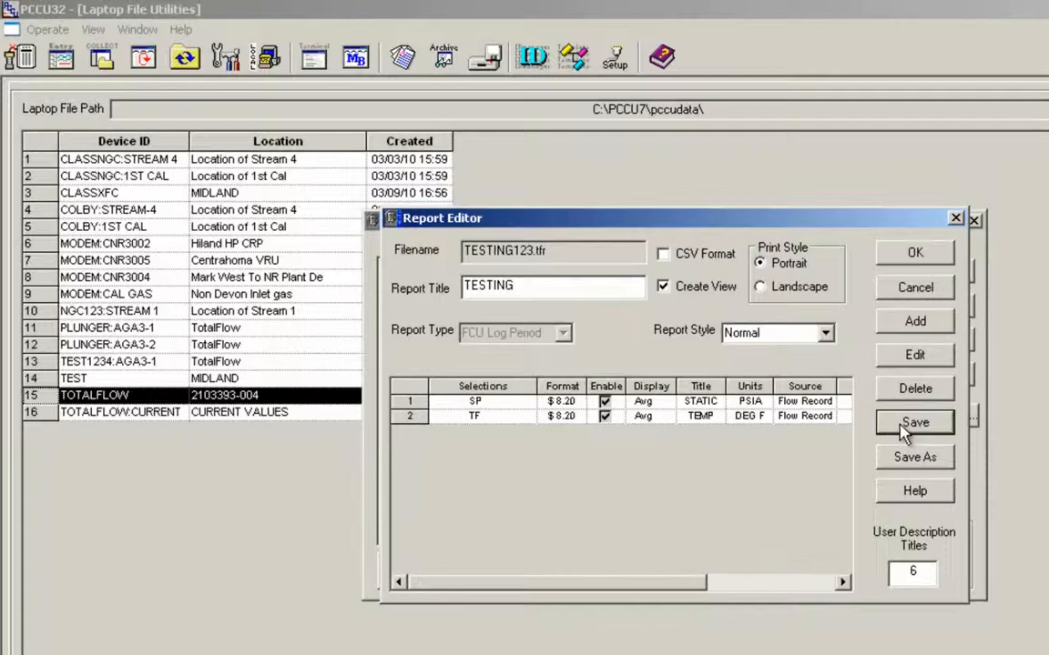
click(916, 253)
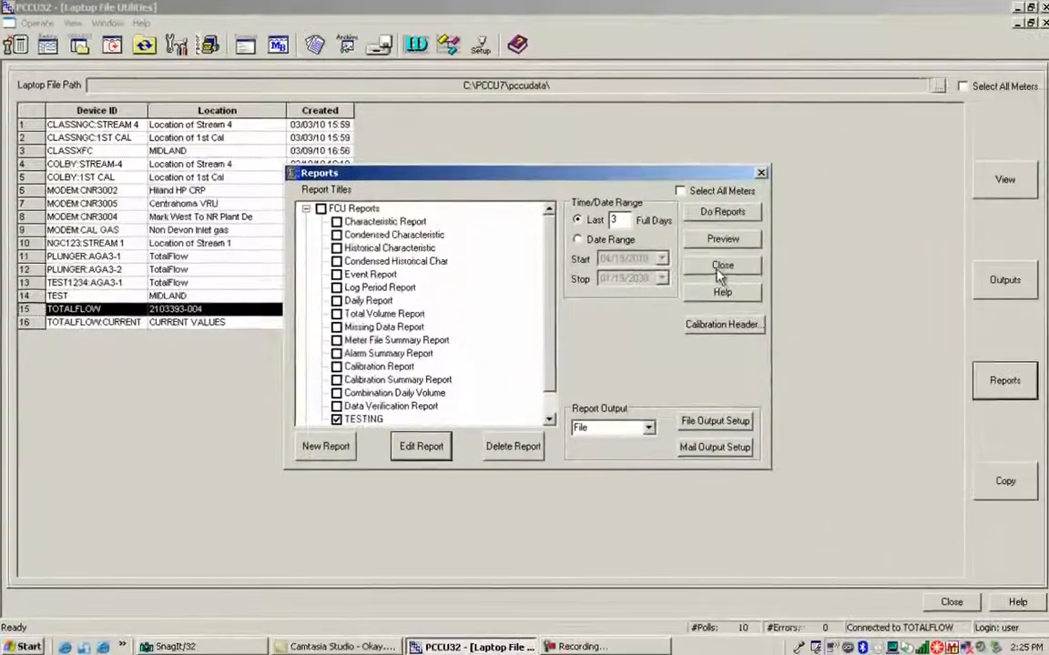
click(924, 339)
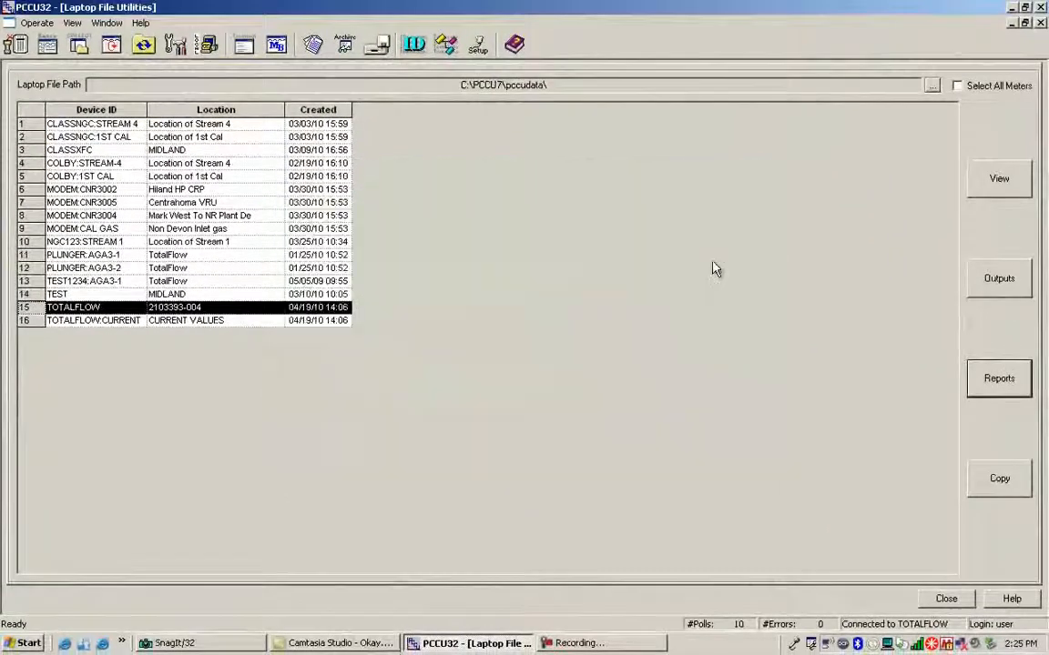
- Collect all checked TOTALFLOW data, then open the custom TESTING view for the TOTALFLOW meter in the maximized results window
click(79, 45)
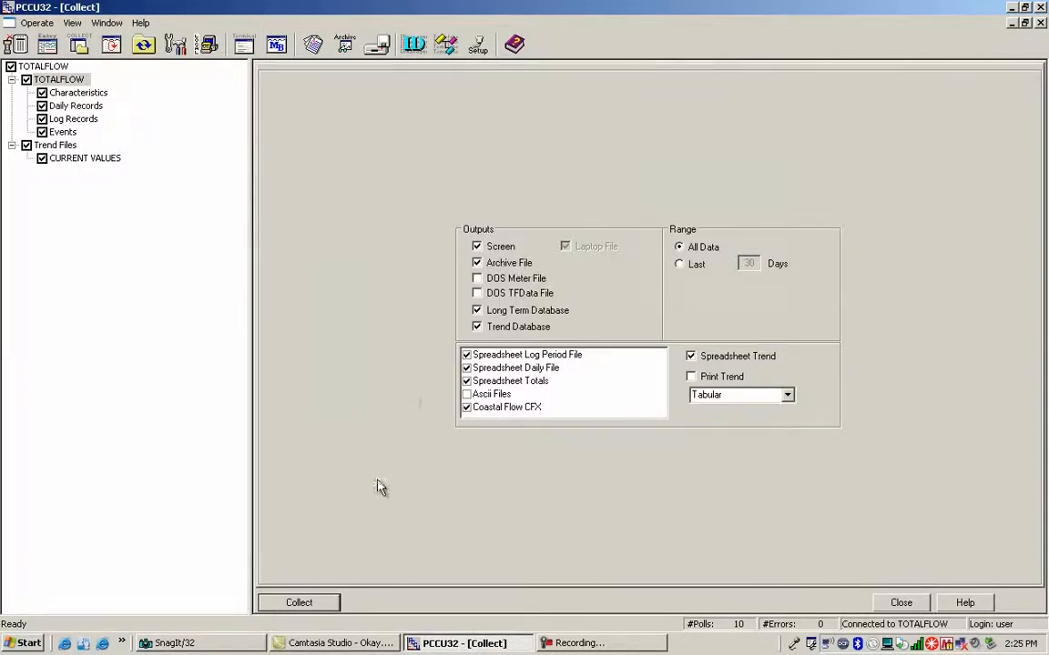
click(314, 603)
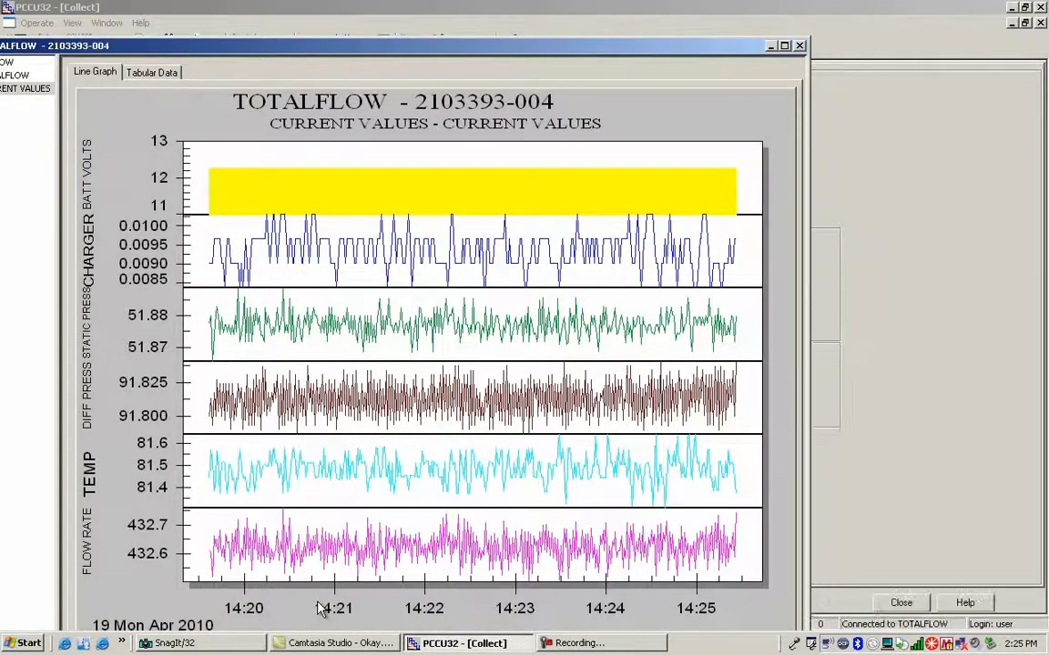
double_click(122, 46)
click(38, 37)
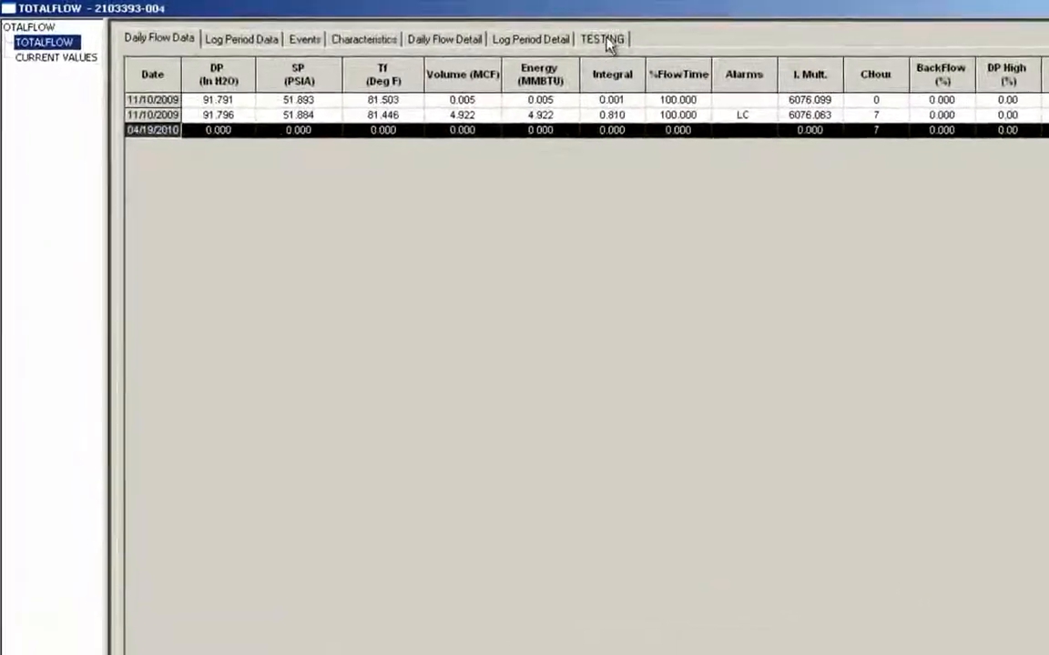
click(646, 43)
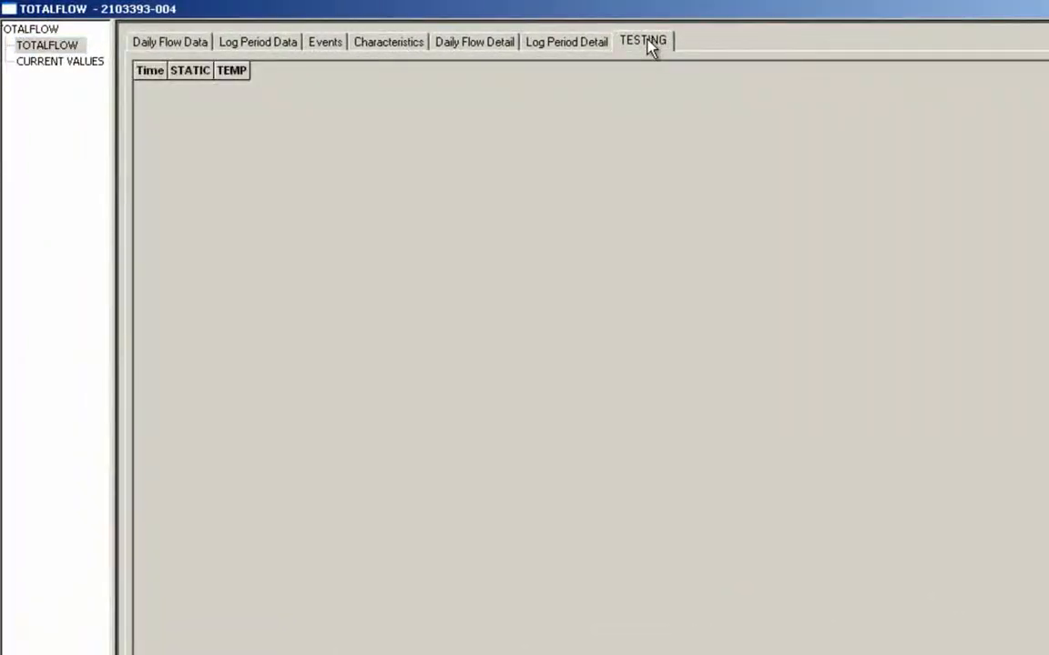